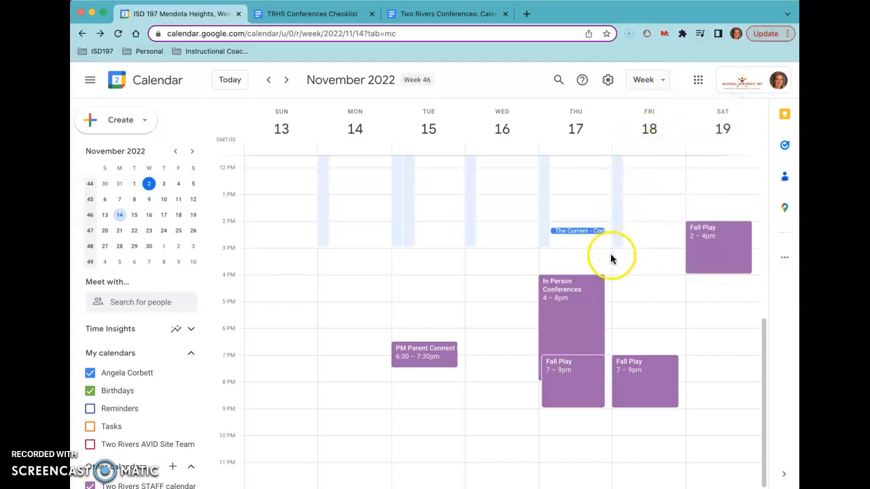
Step: Start an appointment schedule on Thursday, November 17 at 4:00pm, titled with the teacher's surname followed by "In-Person Conferences"
left_click(609, 279)
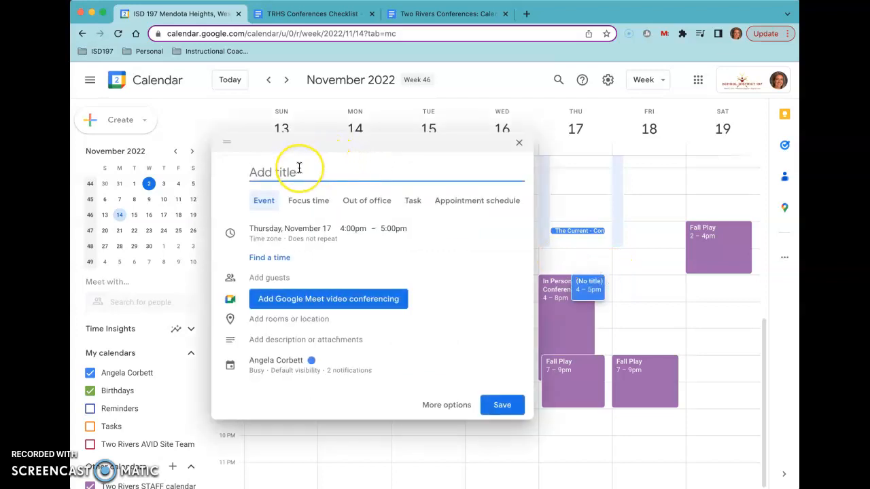
type("Corbett")
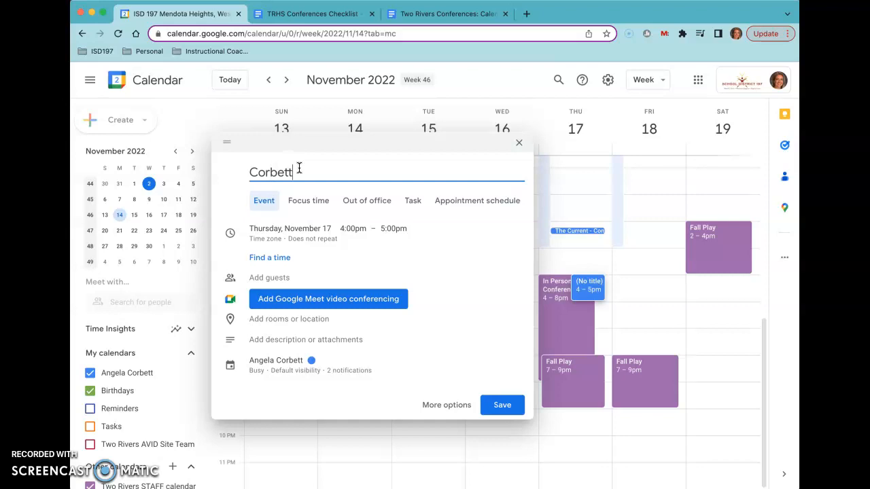
type(" In-Person Conferences")
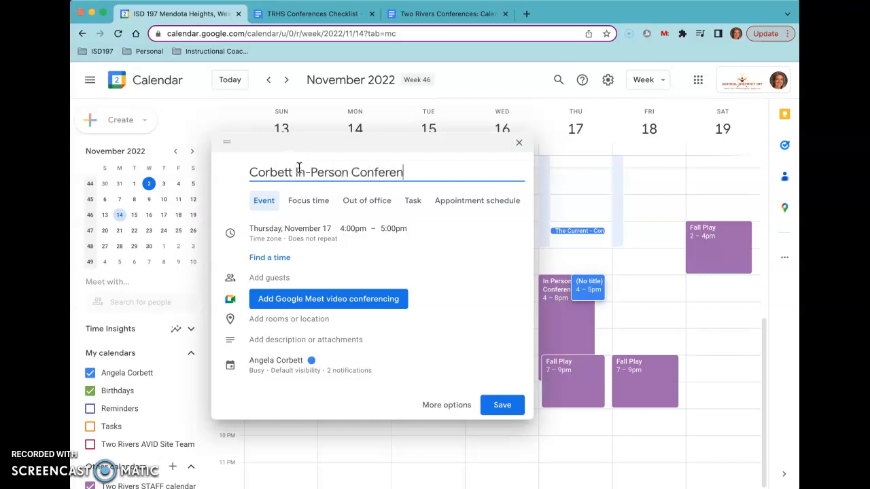
left_click(456, 201)
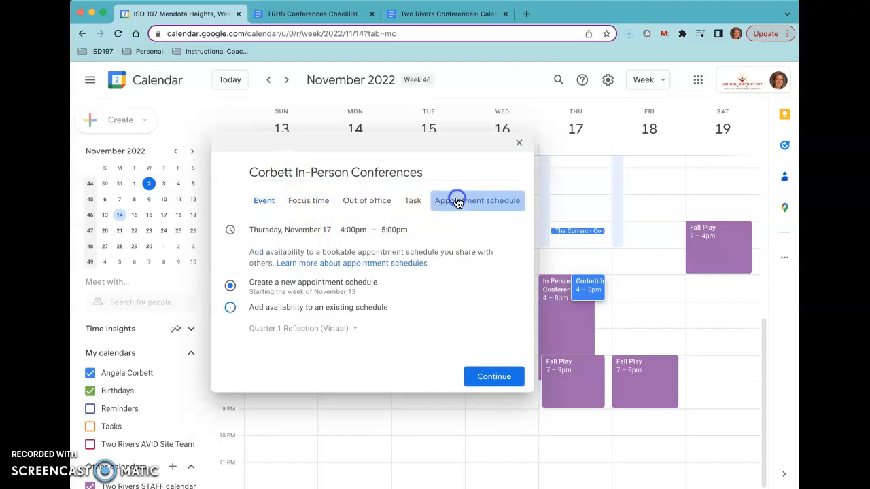
Step: Set the availability to end at 8:00pm and continue to the setup of the new appointment schedule
left_click(394, 230)
scroll(406, 298, "down", 3)
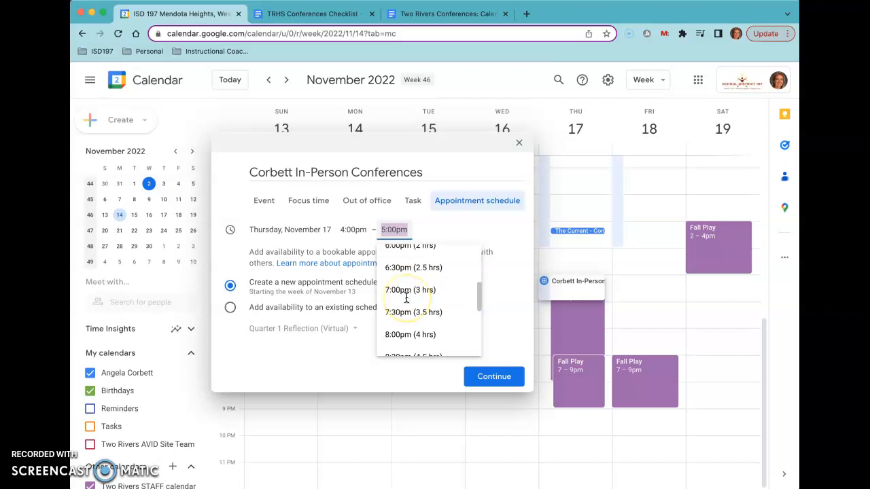
left_click(403, 303)
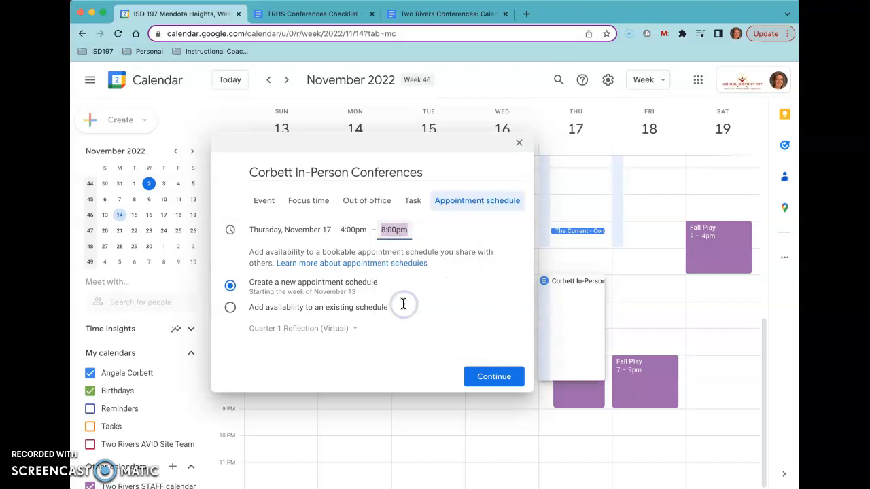
left_click(498, 377)
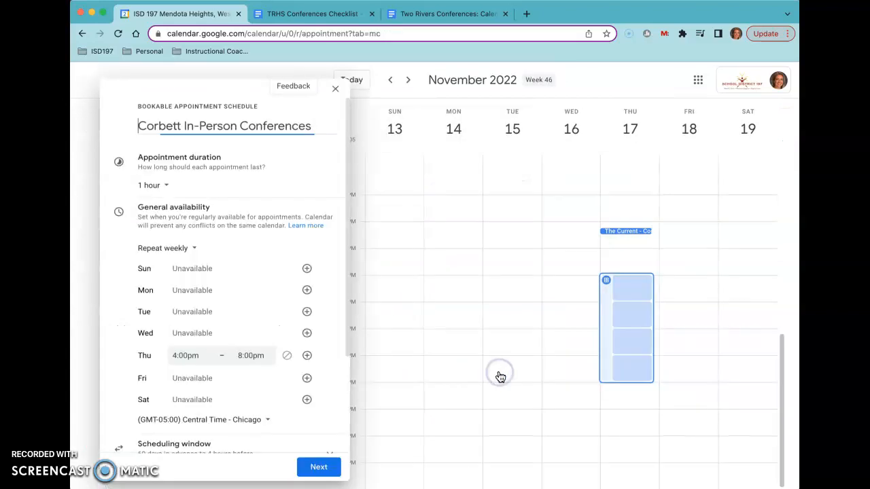
Step: Set the appointment duration to 15 minutes and the availability to "Does not repeat"
left_click(141, 178)
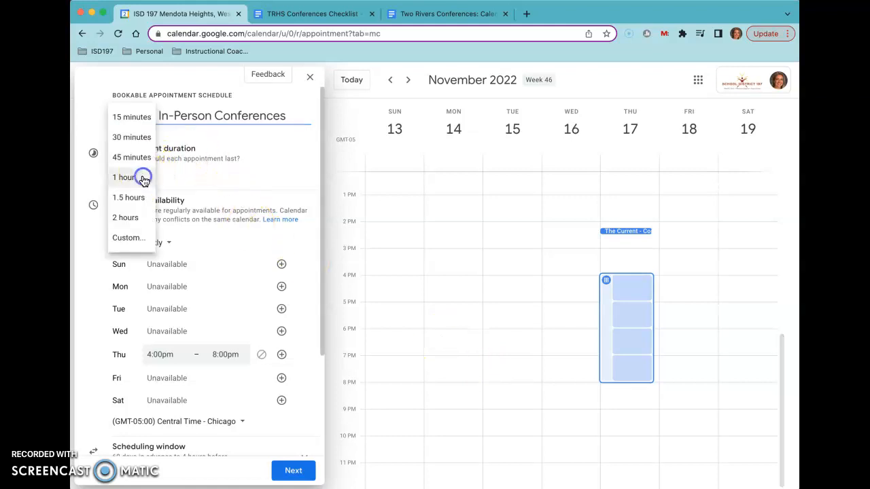
left_click(129, 119)
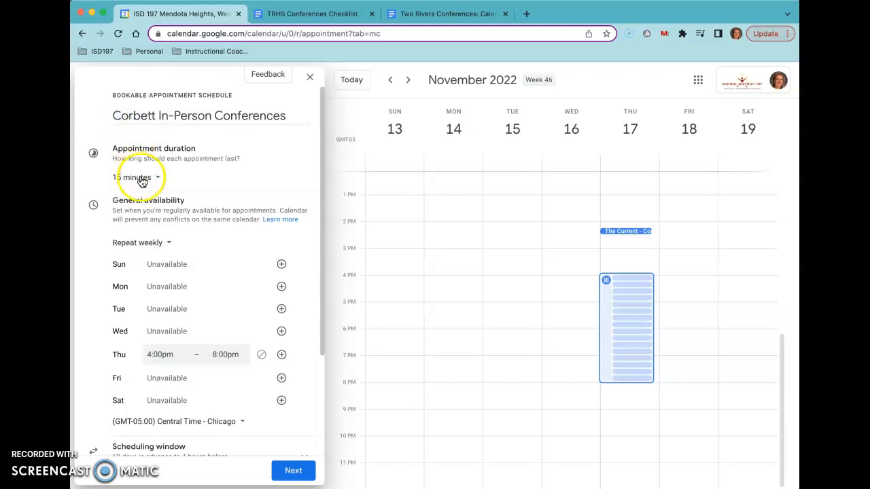
left_click(165, 243)
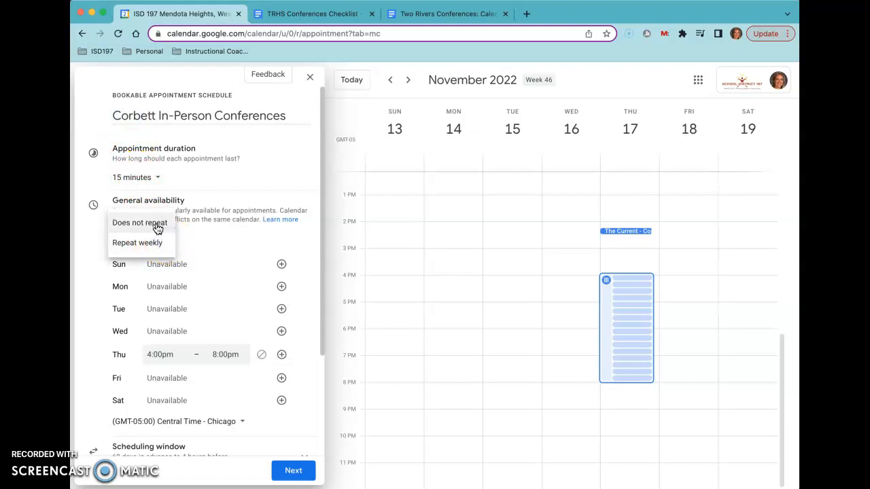
left_click(156, 224)
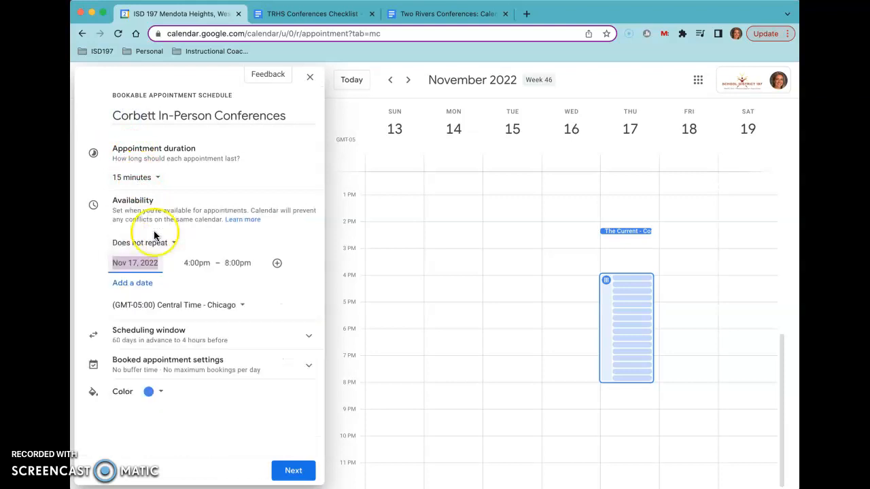
Step: Set the scheduling window's minimum time before an appointment to 2 hours and proceed to the booking page details
left_click(180, 331)
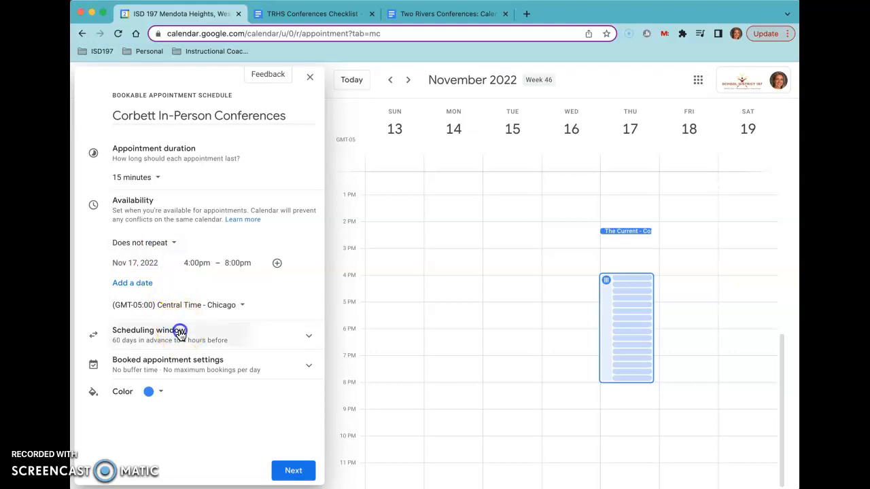
scroll(180, 336, "down", 1)
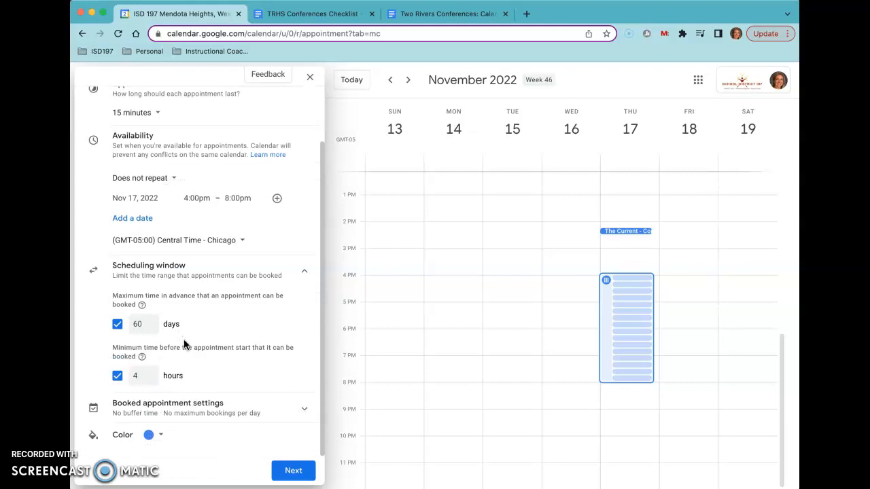
left_click(145, 377)
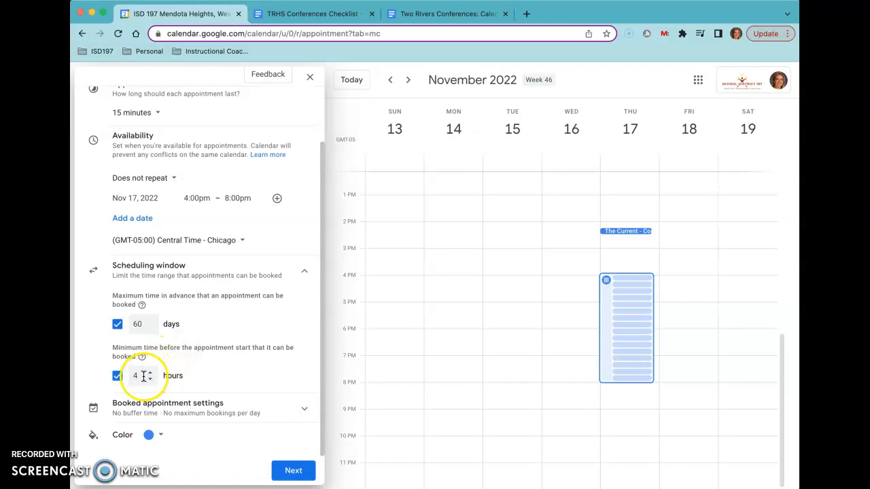
left_click(150, 379)
left_click(150, 379)
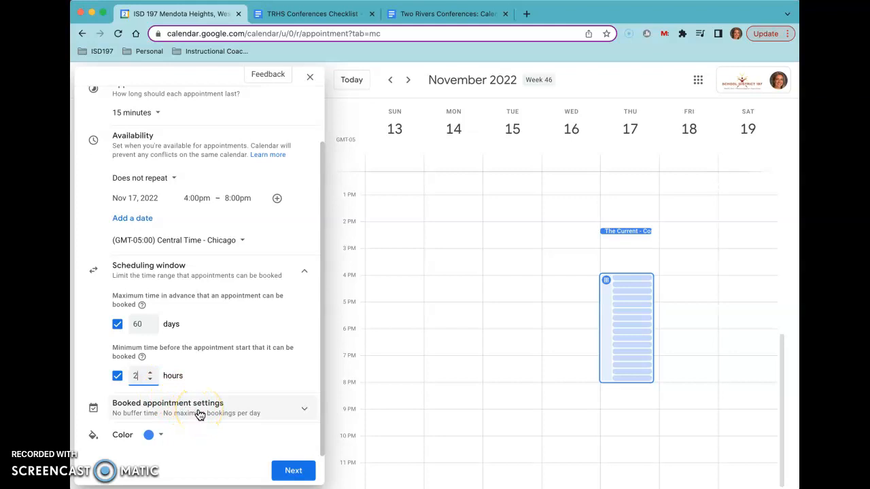
left_click(291, 470)
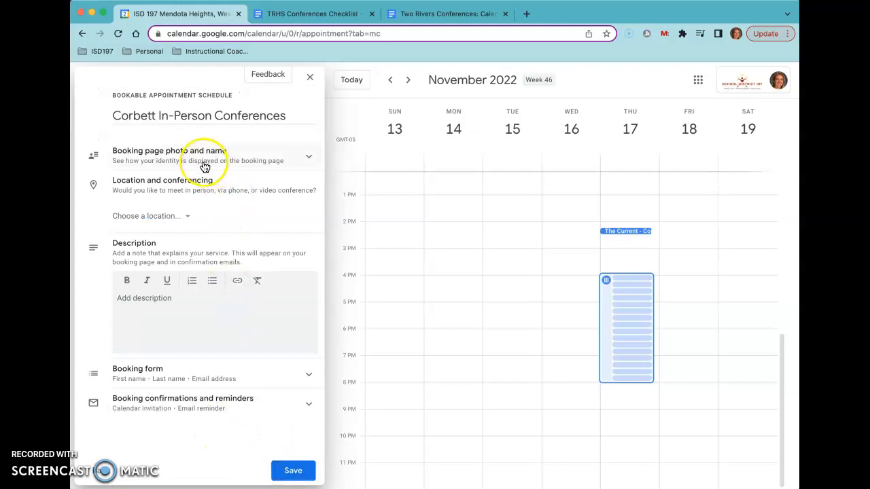
Step: Make the appointments in-person meetings with A123 as the location
left_click(182, 216)
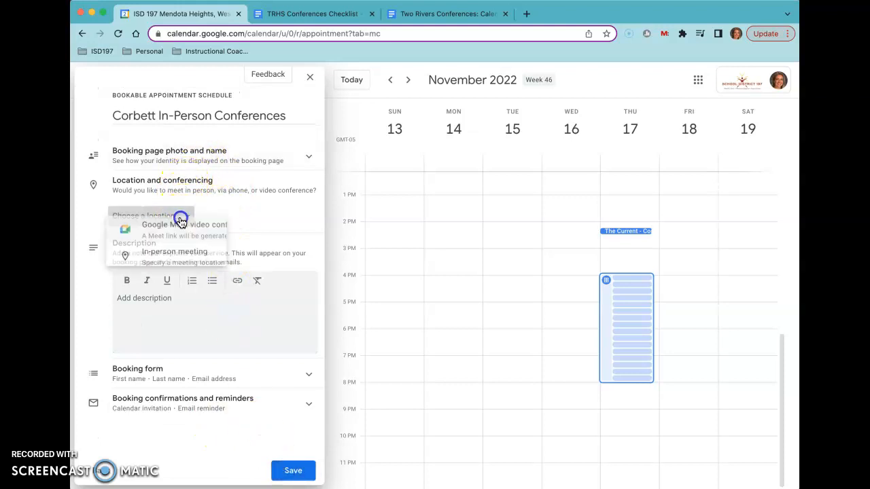
left_click(174, 283)
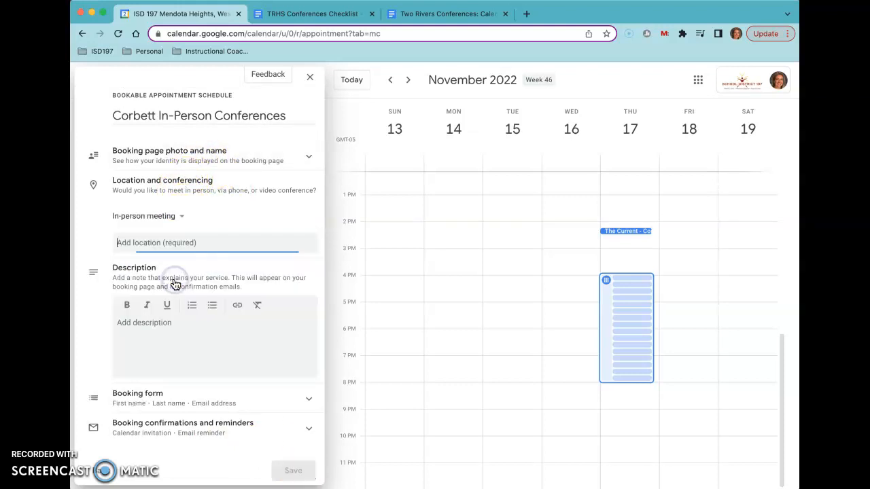
left_click(155, 239)
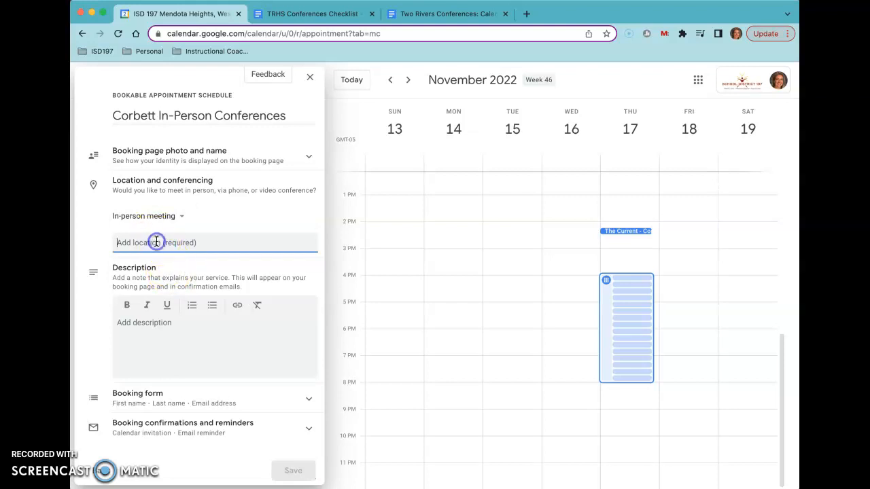
type("A123")
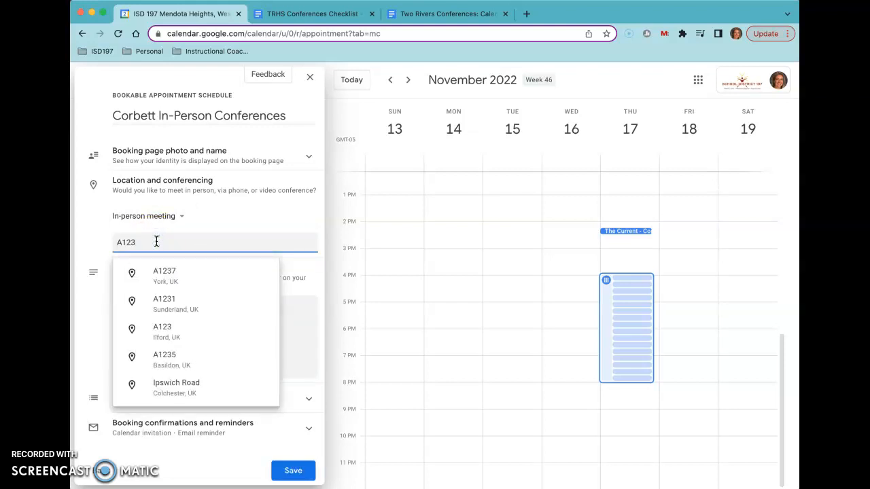
left_click(89, 231)
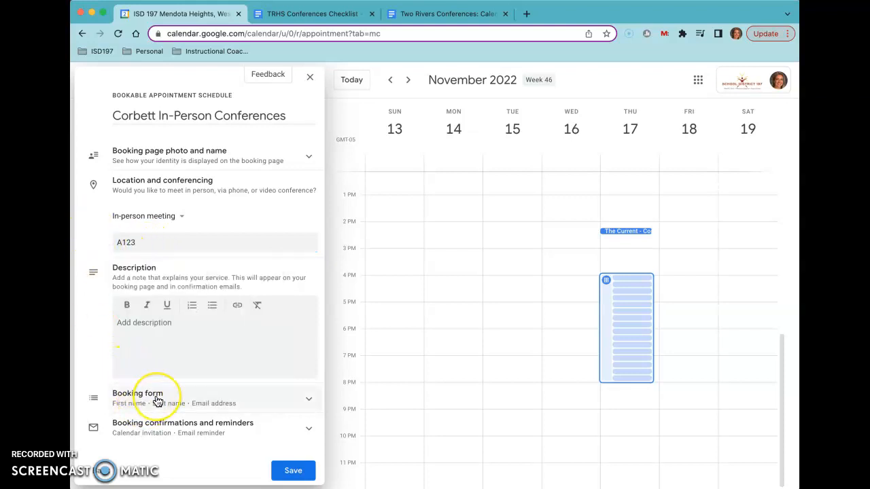
Step: Expand the booking form settings and start a new custom item for the form
left_click(157, 401)
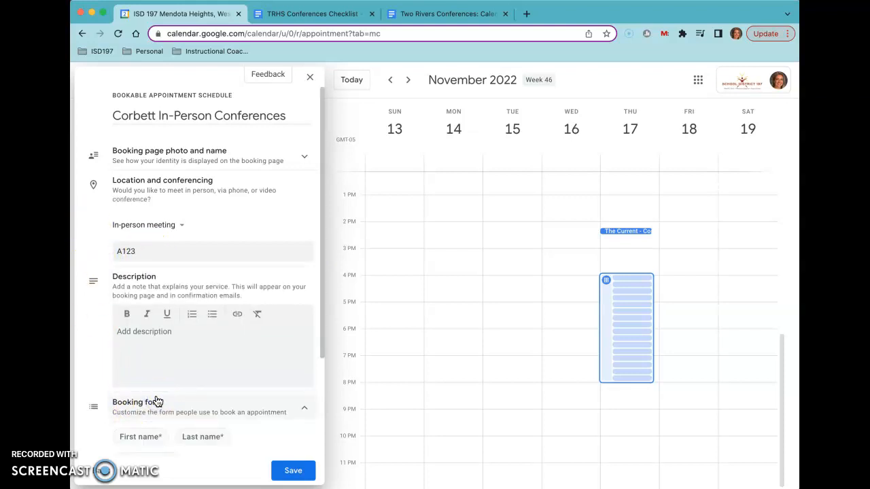
scroll(156, 391, "down", 2)
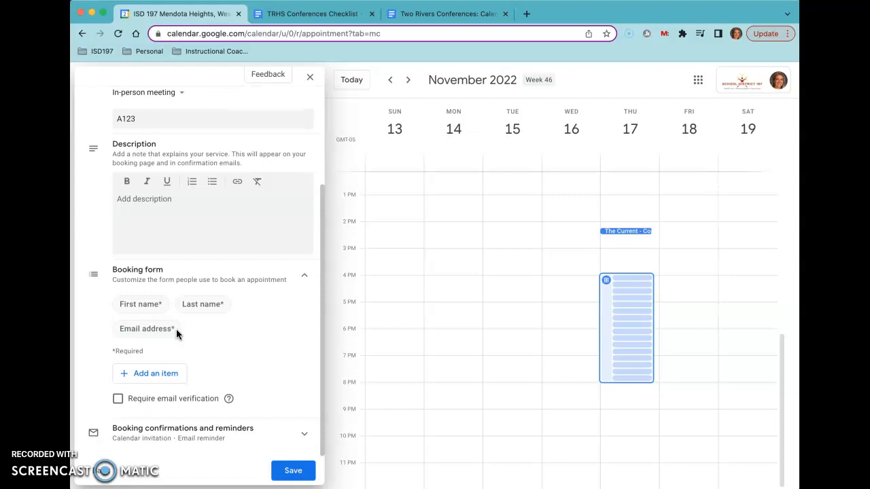
left_click(153, 375)
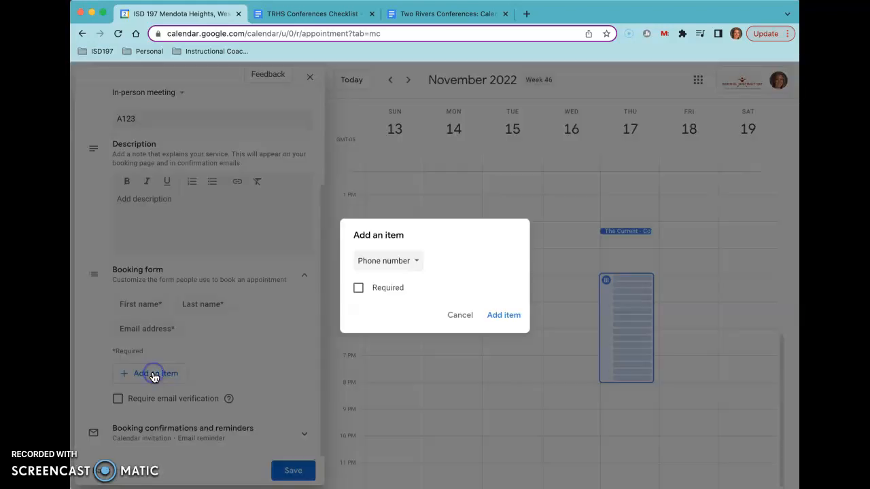
left_click(392, 265)
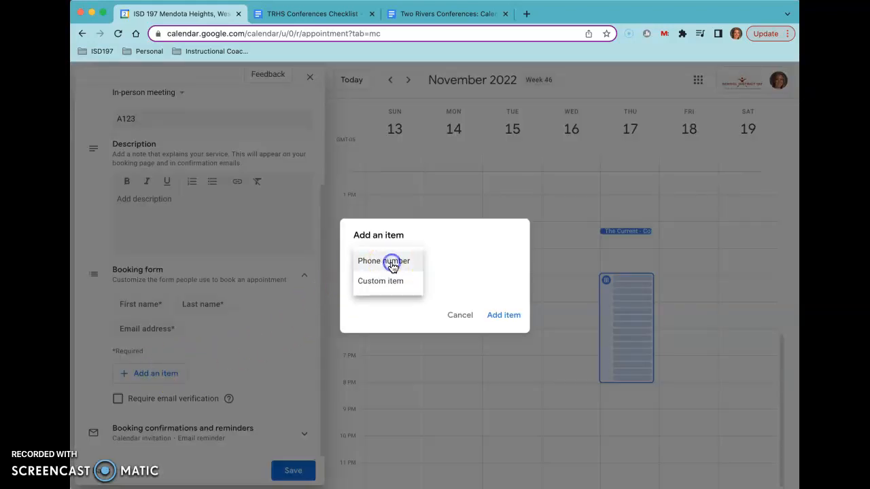
left_click(392, 282)
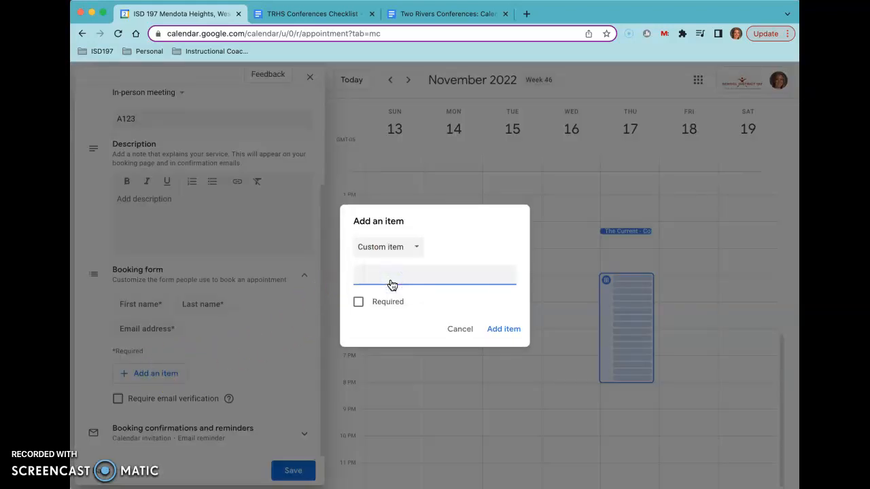
Step: Copy "Student's Name: Nombre del Estudiante:" from the TRHS Conferences Checklist into the custom item and add it as a required field
left_click(309, 17)
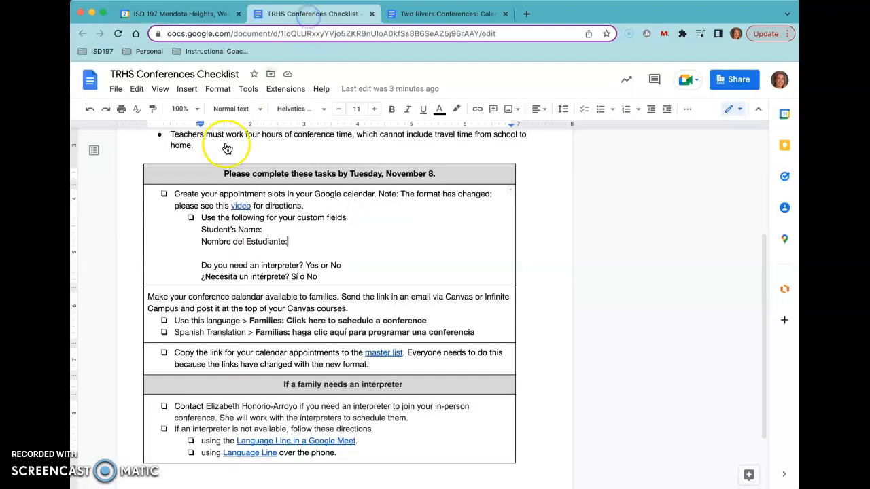
left_click_drag(202, 231, 290, 245)
key("super+c")
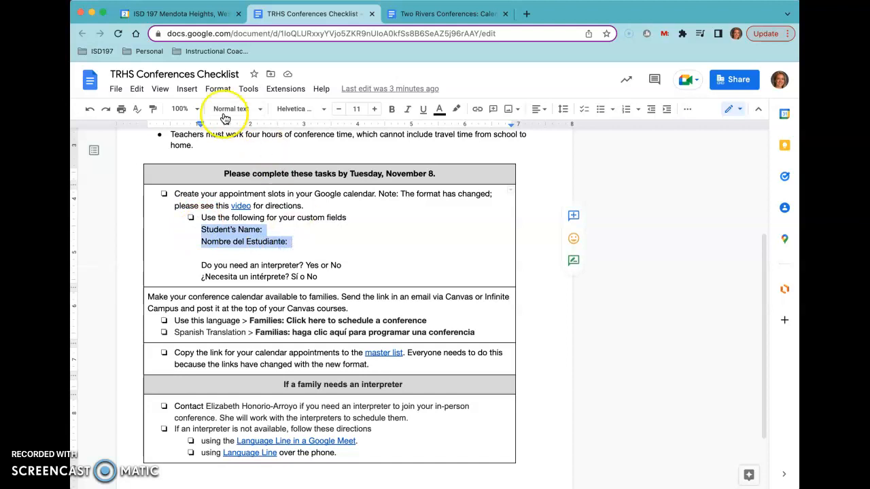
left_click(180, 14)
left_click(369, 273)
key("super+v")
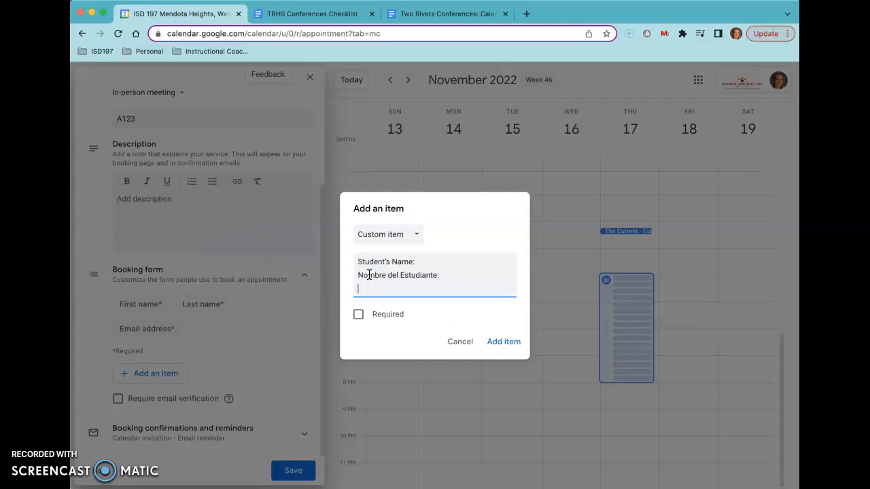
left_click(358, 314)
left_click(509, 342)
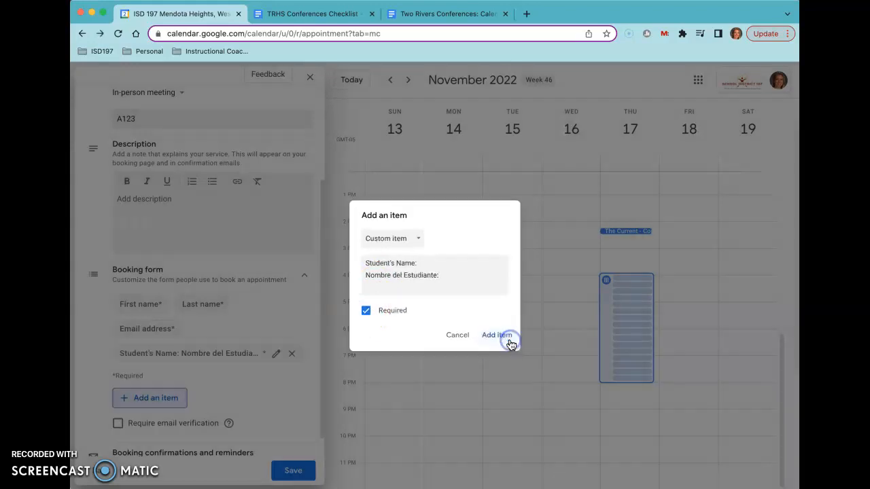
Step: Add a required custom item to the booking form with the checklist's "Do you need an interpreter? Yes or No ¿Necesita un intérprete? Sí o No" text
left_click(158, 399)
left_click(398, 259)
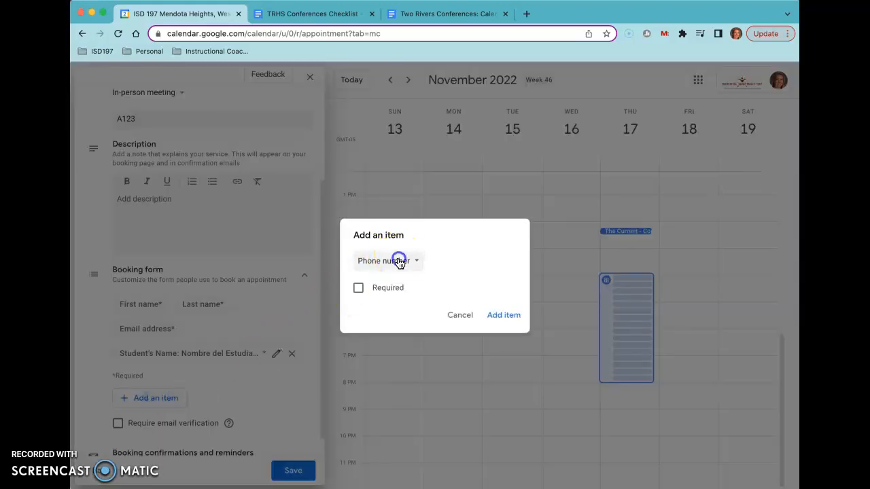
left_click(395, 283)
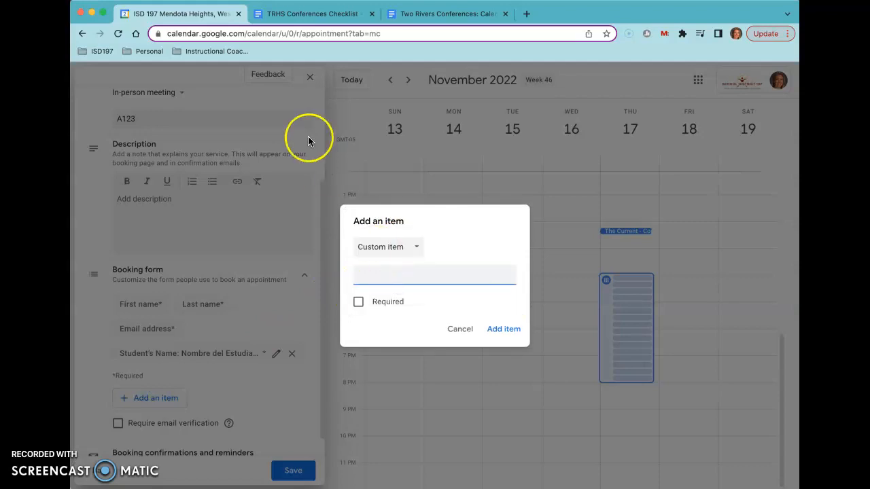
left_click(289, 16)
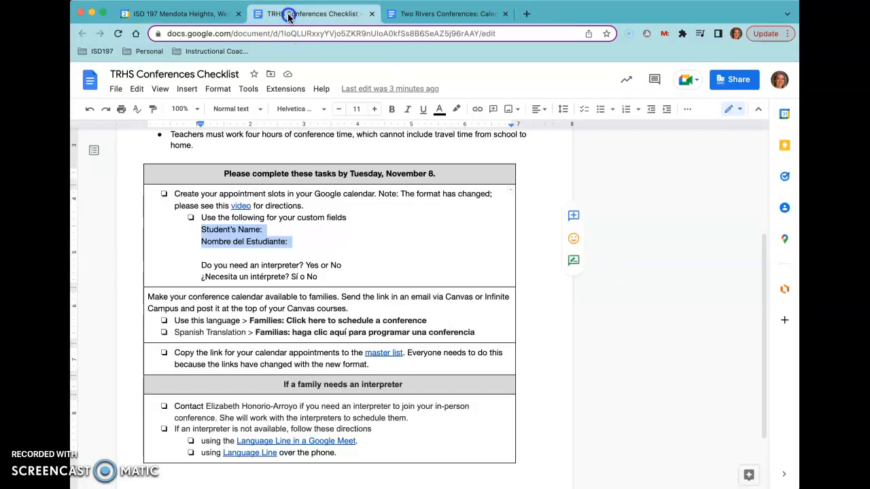
left_click(203, 265)
left_click_drag(202, 265, 319, 275)
key("super+c")
left_click(198, 15)
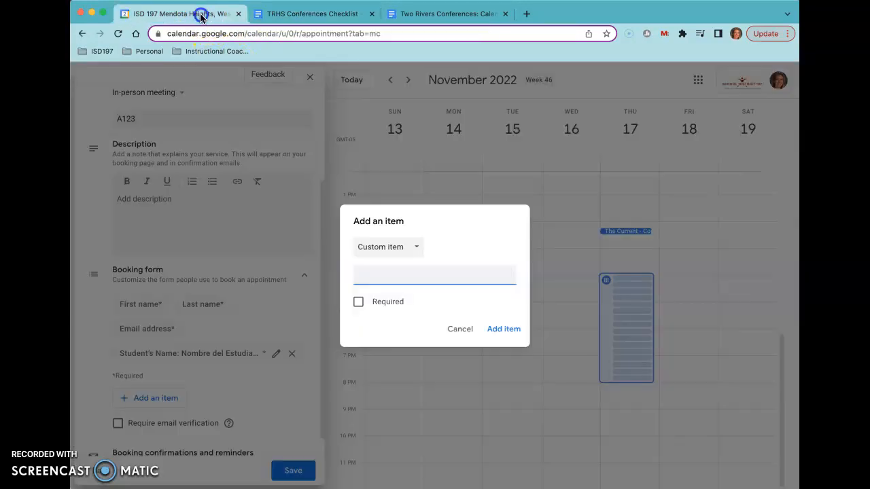
key("super+v")
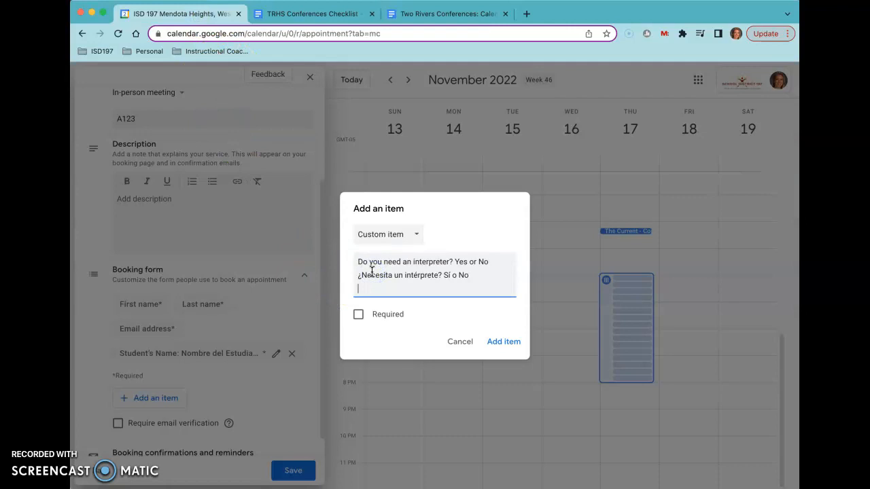
left_click(359, 314)
left_click(503, 341)
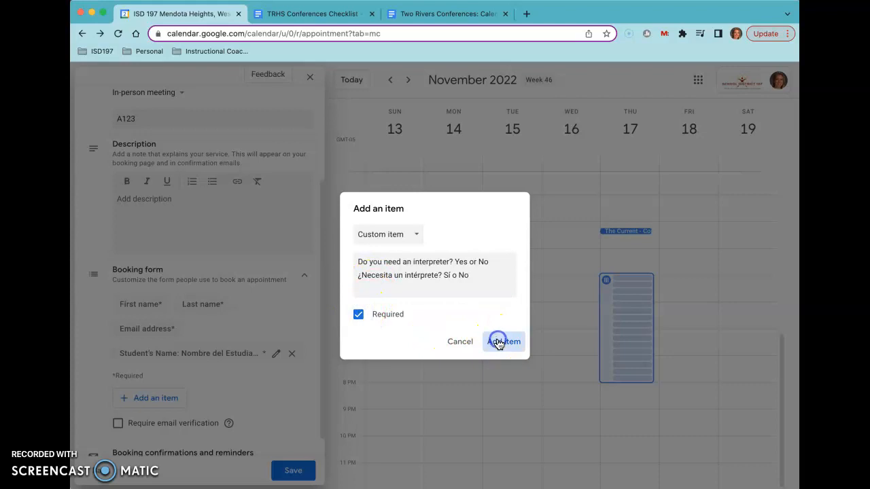
Step: Expand the booking confirmations and reminders settings and add a second email reminder 30 minutes before the appointment
scroll(288, 396, "down", 2)
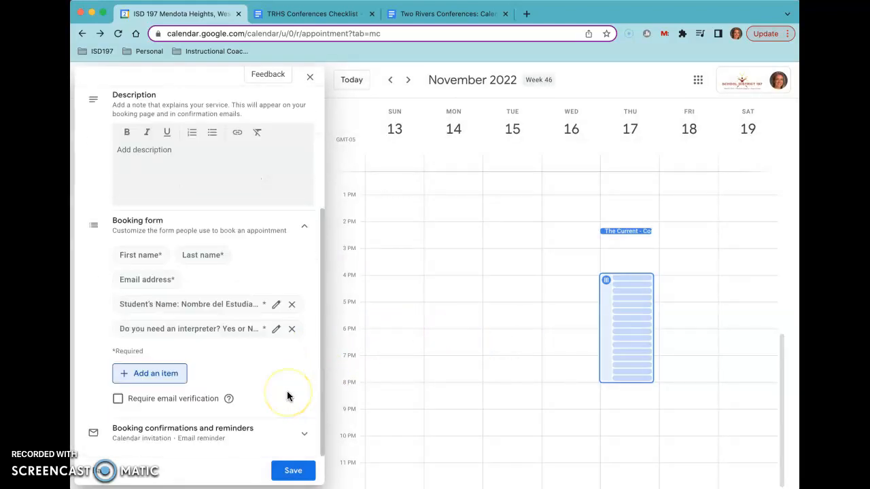
left_click(190, 429)
scroll(191, 435, "down", 3)
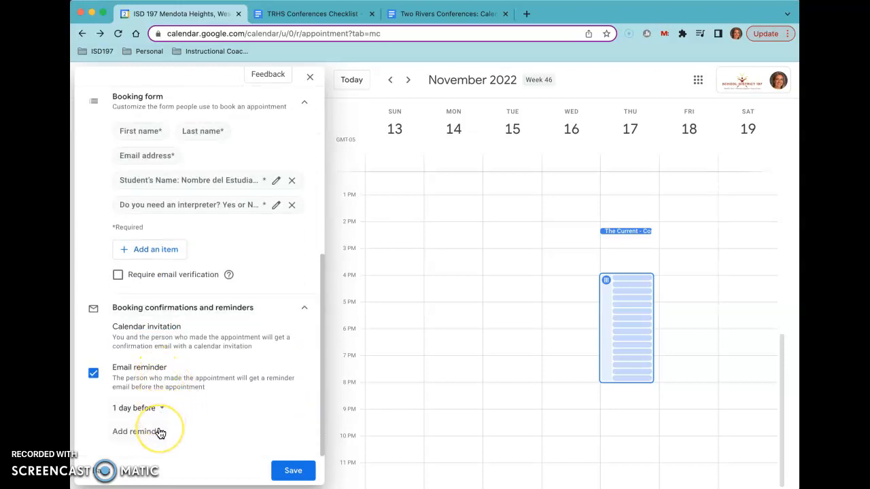
left_click(161, 432)
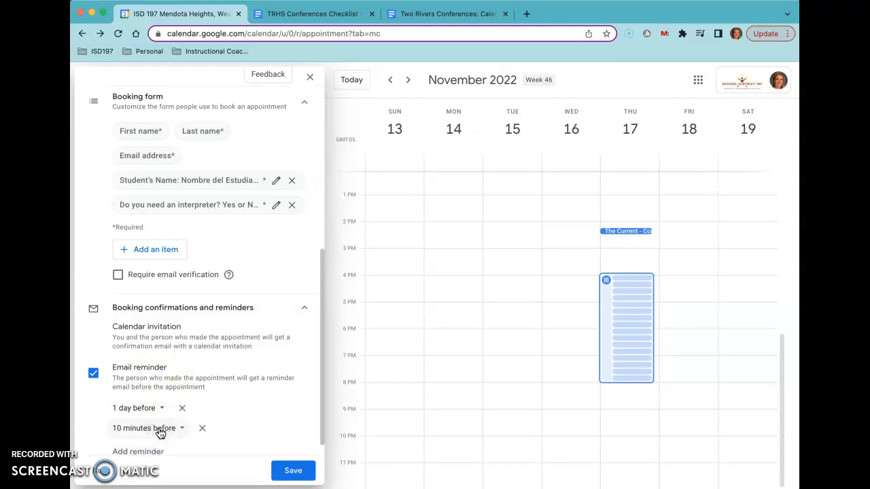
left_click(170, 429)
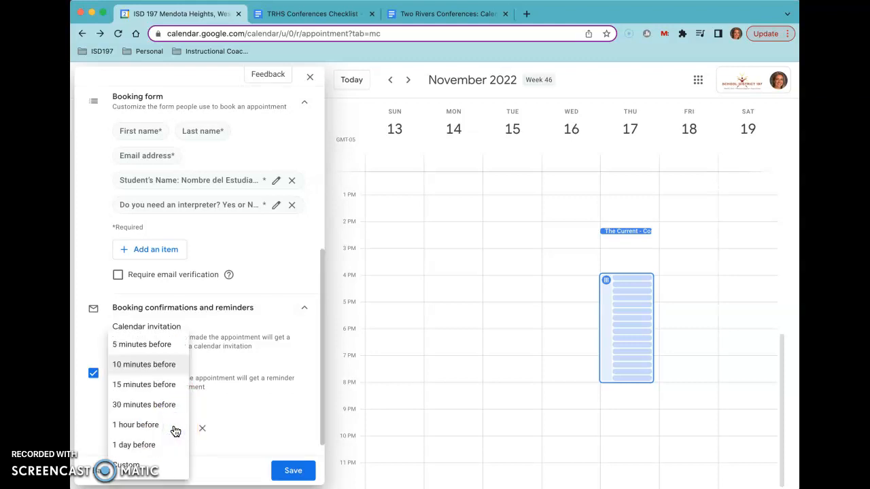
left_click(141, 406)
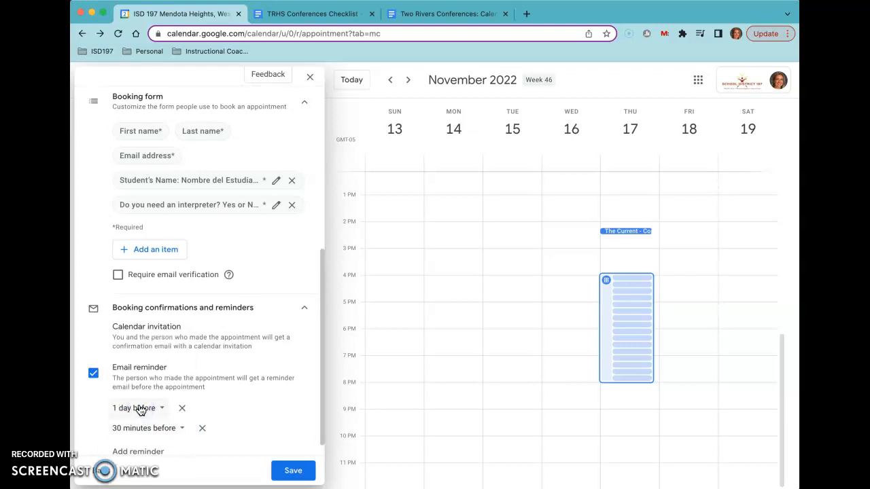
Step: Save the in-person appointment schedule and close its summary
scroll(139, 409, "down", 1)
left_click(293, 471)
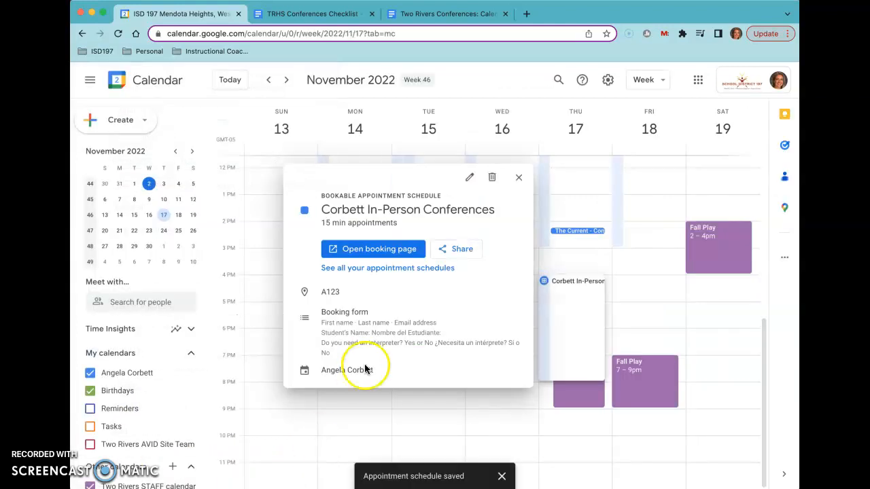
left_click(519, 177)
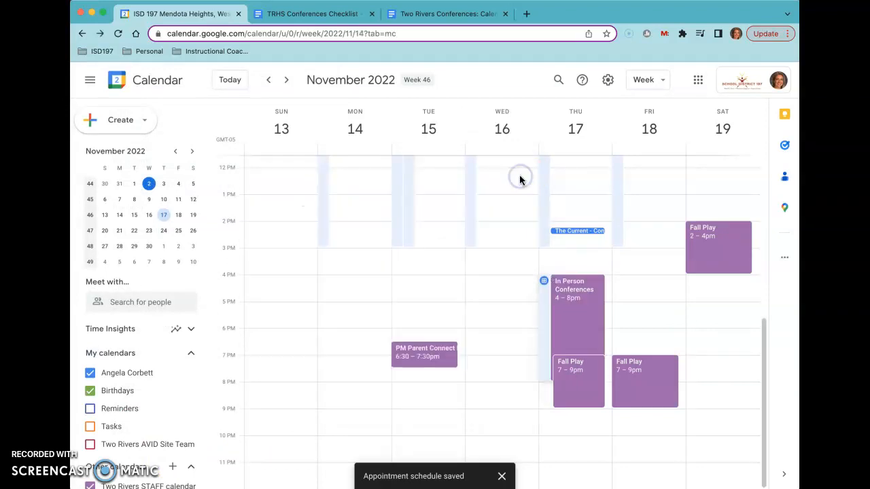
Step: Start a new calendar entry on Monday, November 21 at 4:00pm, titled with the teacher's surname followed by "Virtual Conferences"
left_click(288, 81)
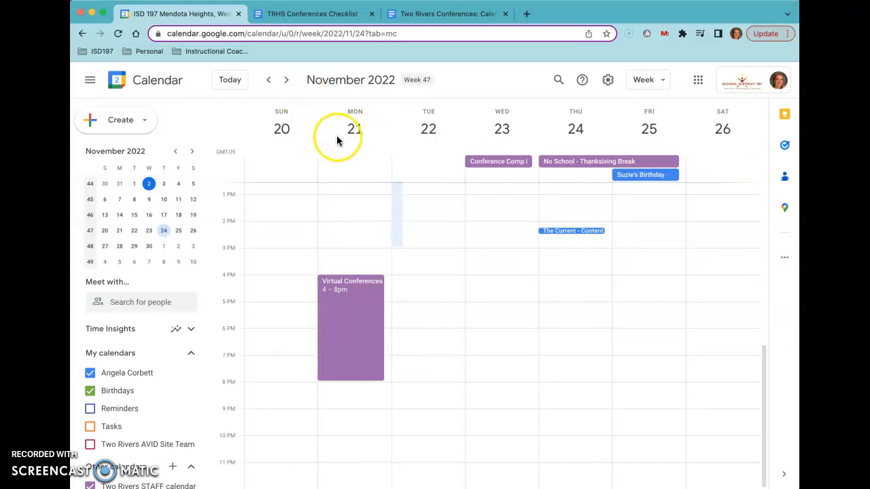
left_click(388, 279)
left_click(437, 171)
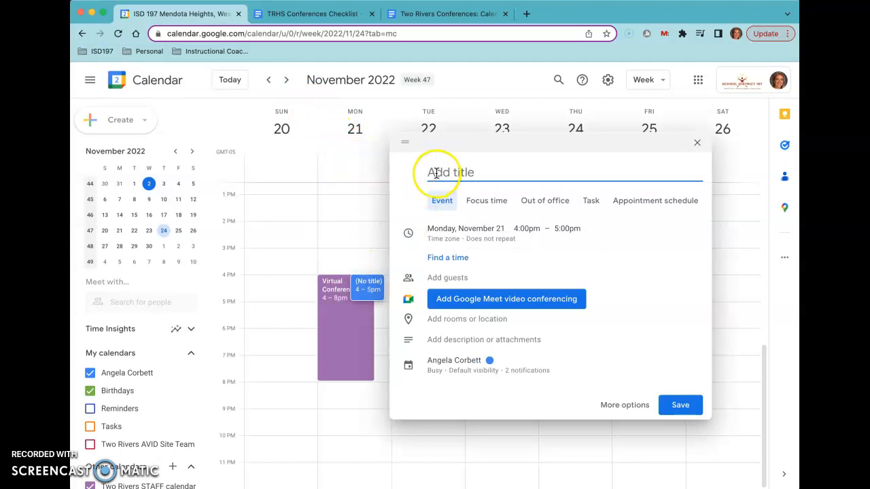
type("Corbett Virtual Co")
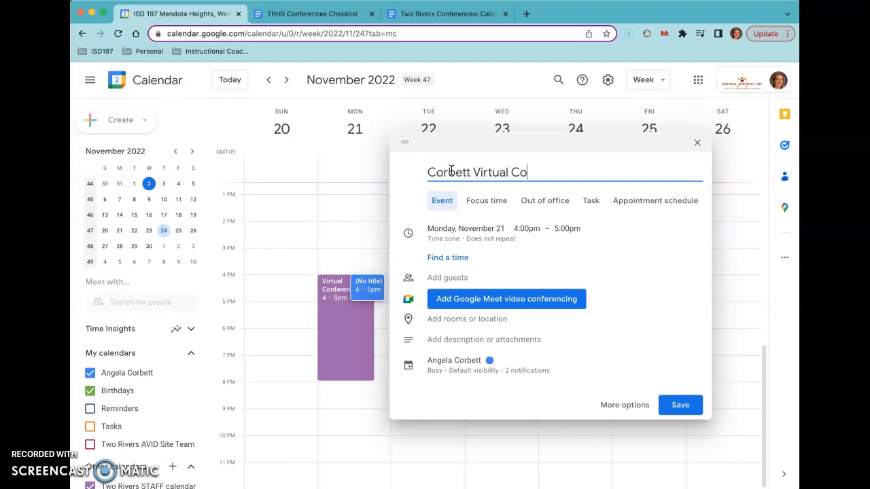
type("erences")
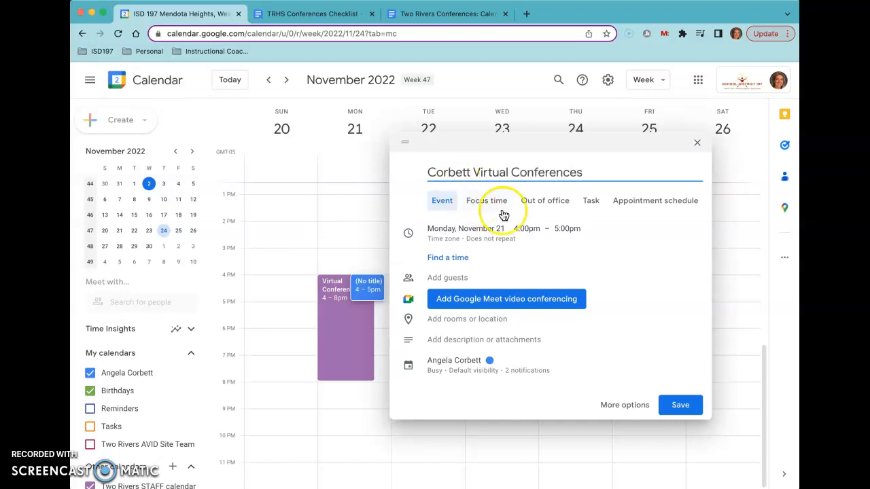
Step: Make the entry a new appointment schedule ending at 8:00pm and continue to its detailed settings
left_click(647, 203)
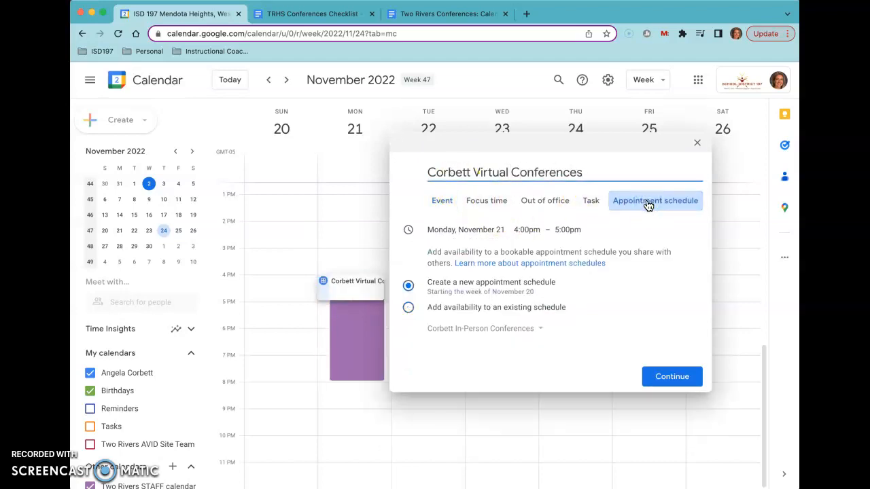
left_click(571, 229)
scroll(579, 325, "down", 3)
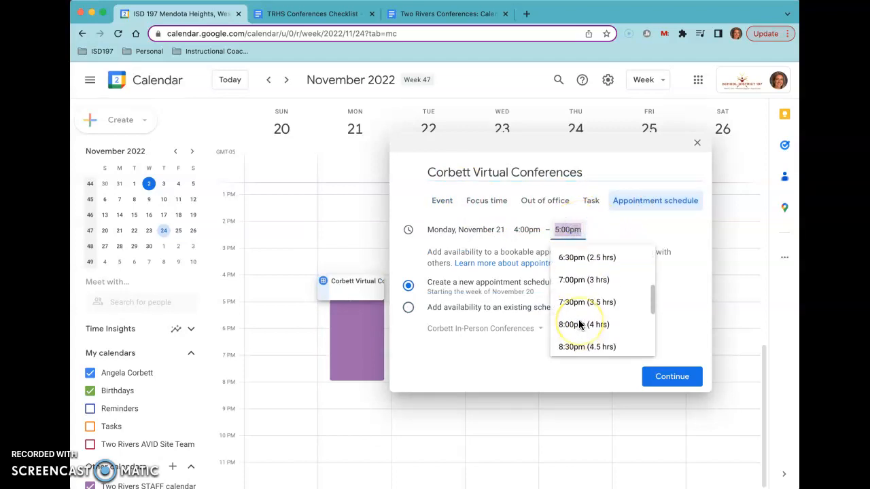
left_click(570, 325)
left_click(654, 379)
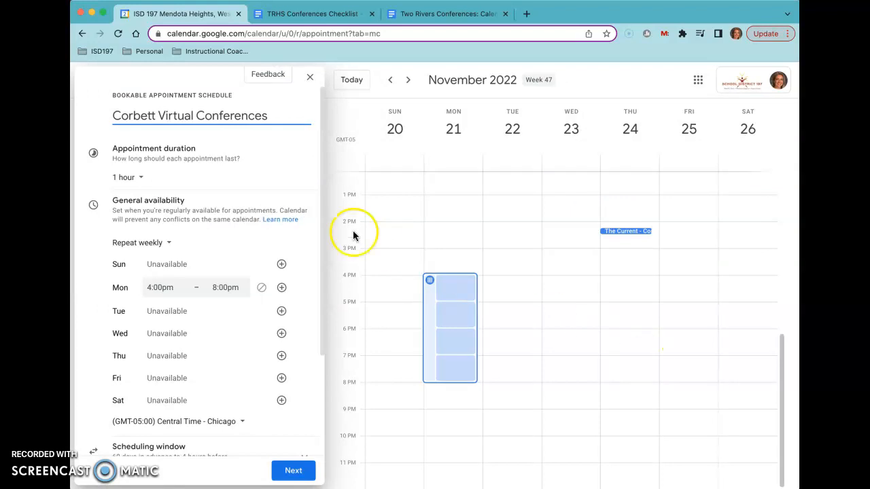
Step: Set the appointment duration to 15 minutes and the availability to Does not repeat
left_click(139, 176)
left_click(133, 117)
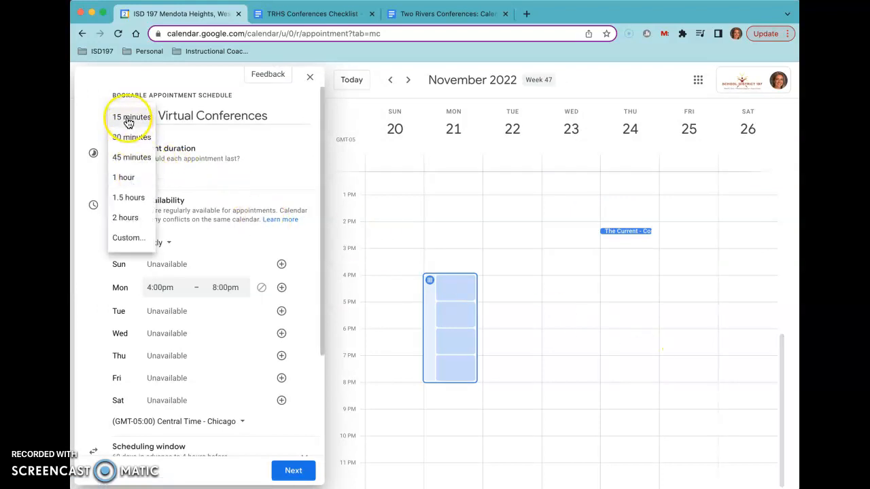
left_click(141, 243)
left_click(143, 225)
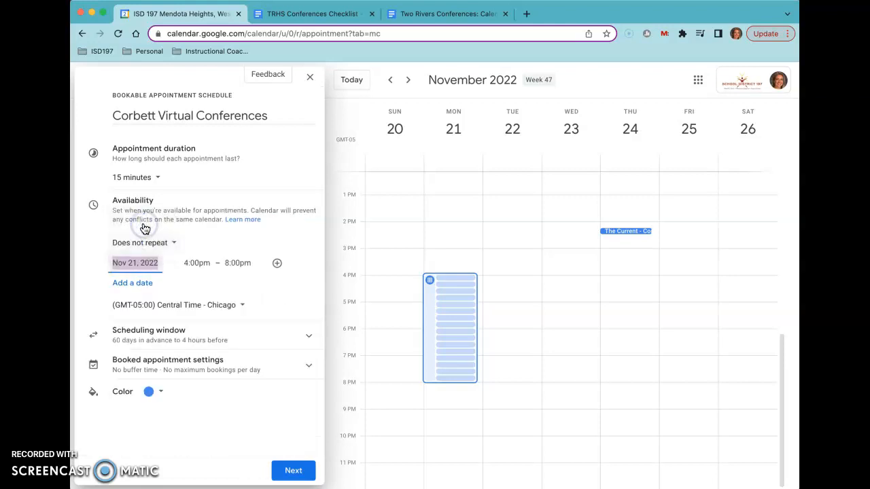
Step: Expand the scheduling window and set the minimum time before the appointment start to 2 hours
left_click(158, 338)
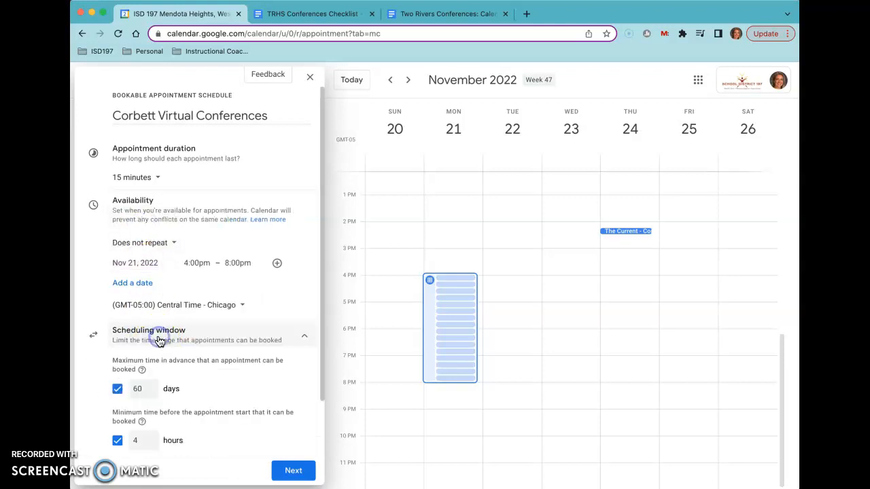
scroll(160, 336, "down", 2)
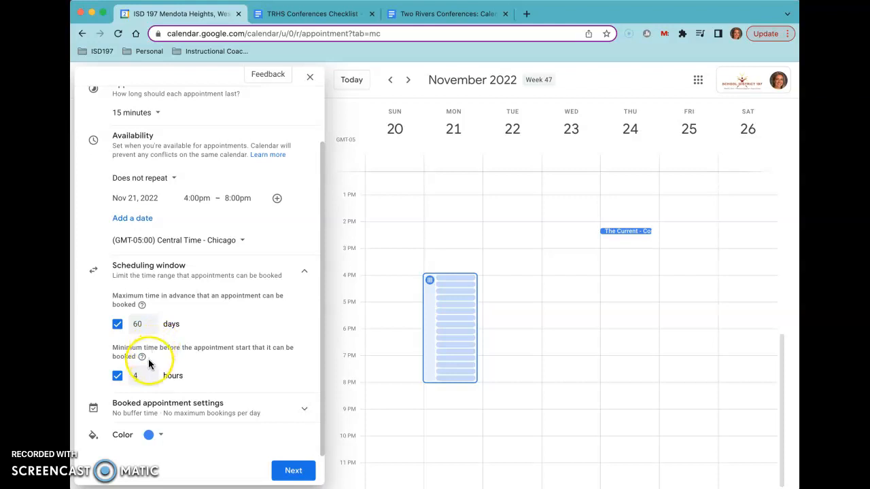
left_click(151, 381)
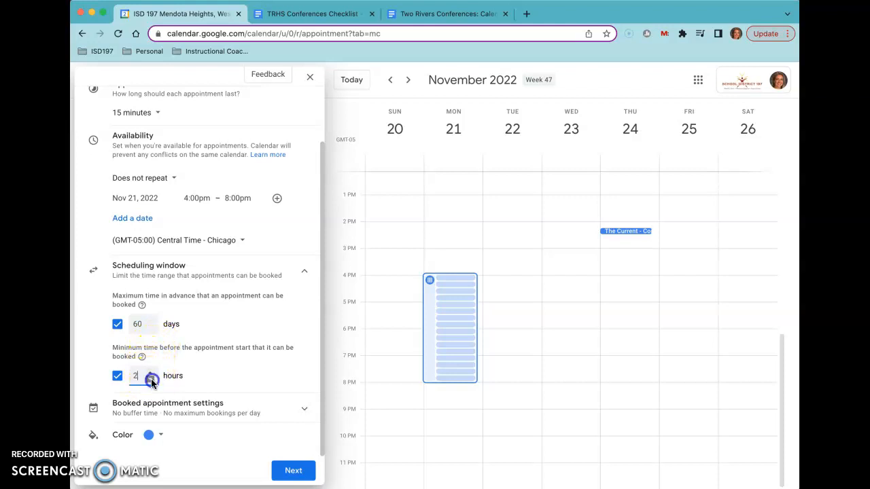
Step: Proceed to the booking page details and choose Google Meet video conferencing as the location
left_click(293, 470)
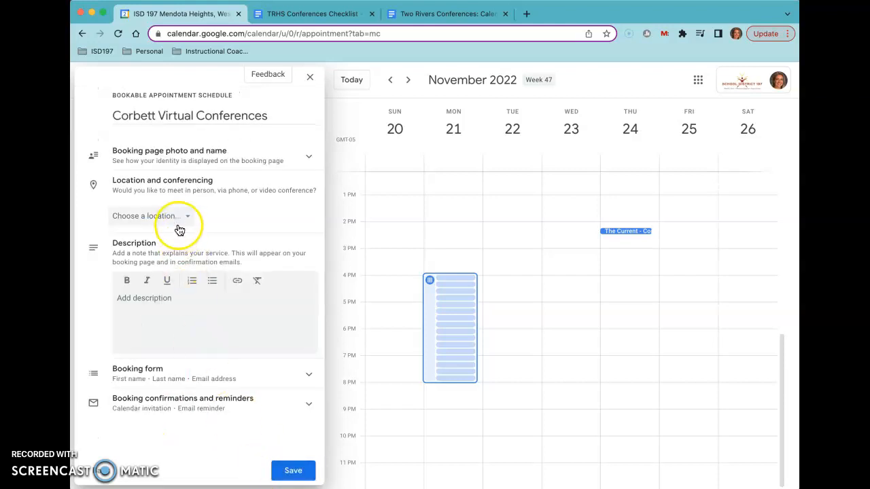
left_click(190, 218)
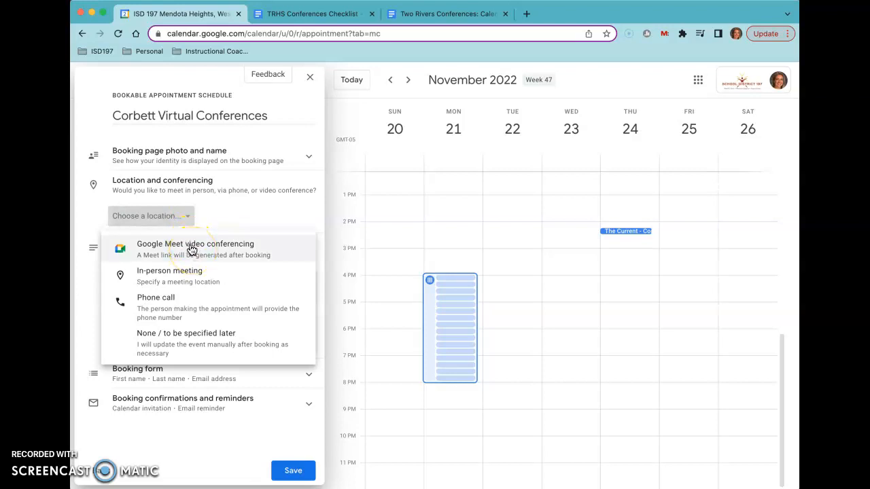
left_click(191, 249)
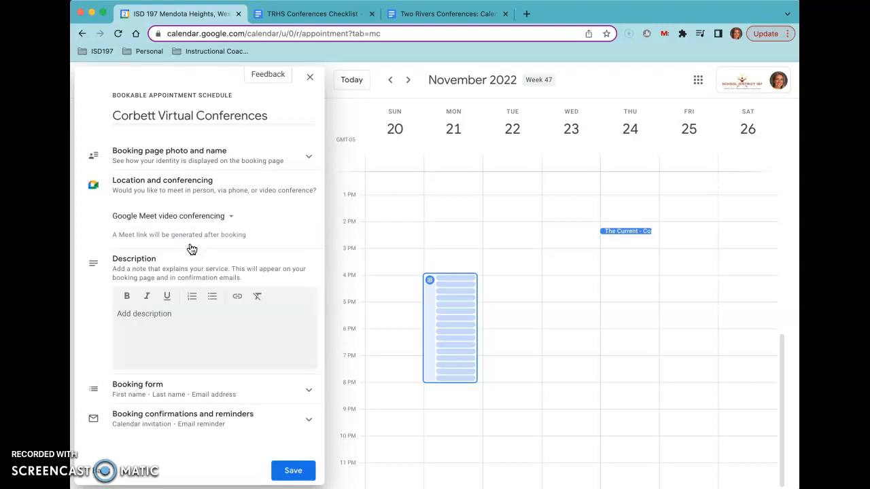
Step: Expand the virtual schedule's booking form and start a new custom item
left_click(182, 388)
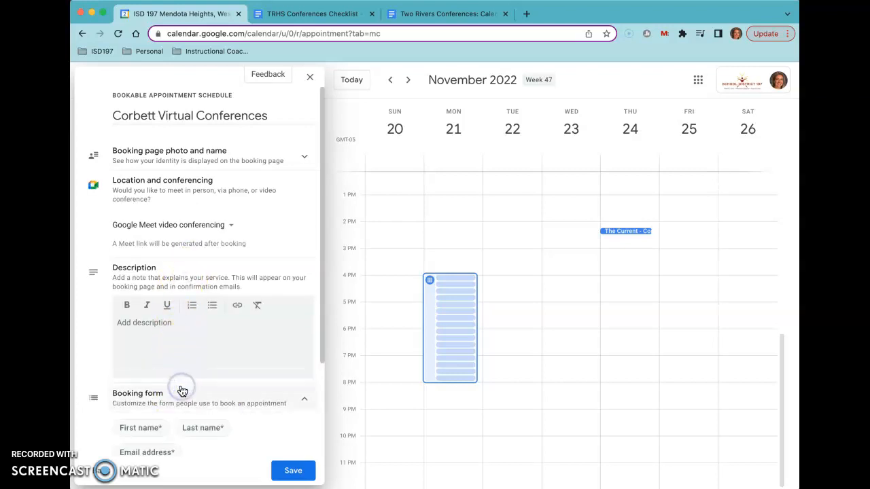
scroll(182, 392, "down", 3)
left_click(152, 373)
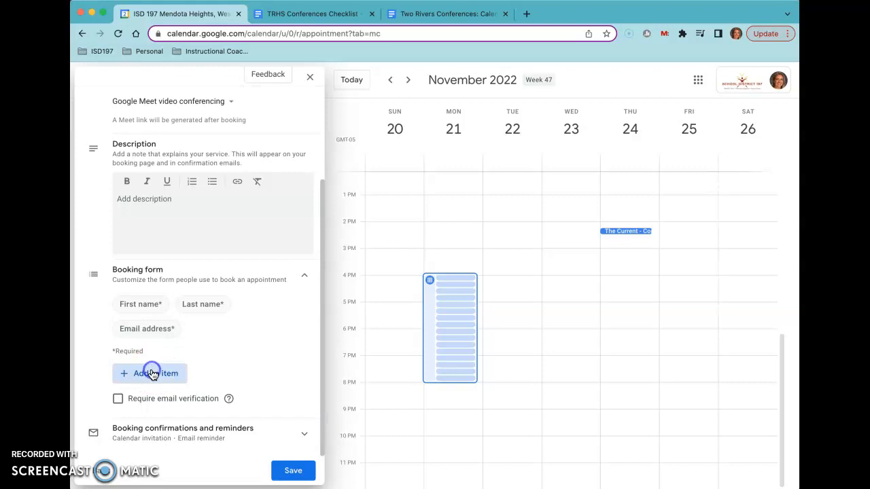
left_click(386, 263)
left_click(382, 284)
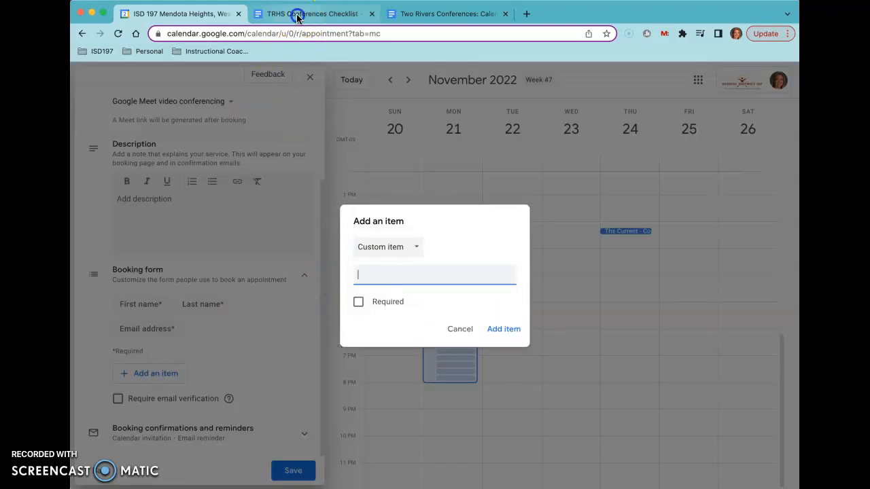
Step: Copy the bilingual student's name prompt from the TRHS Conferences Checklist and add it to the booking form as a required custom item
left_click(297, 17)
left_click(201, 229)
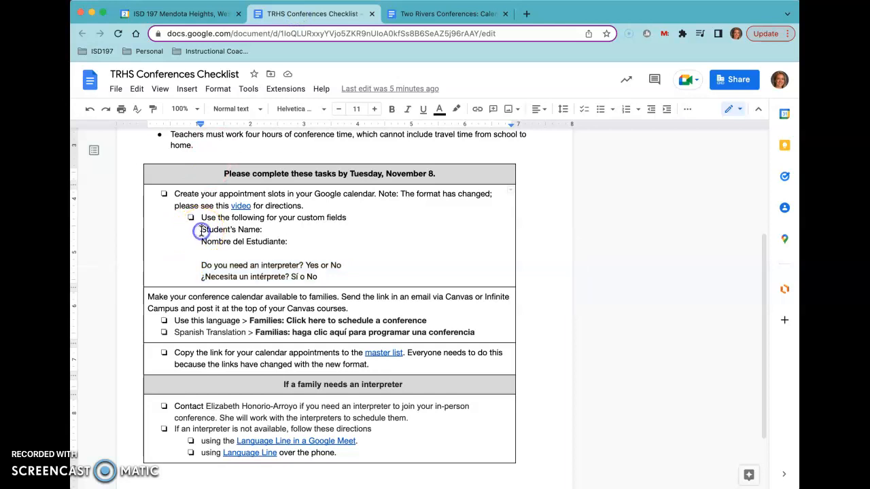
left_click_drag(260, 234, 290, 242)
key("super+c")
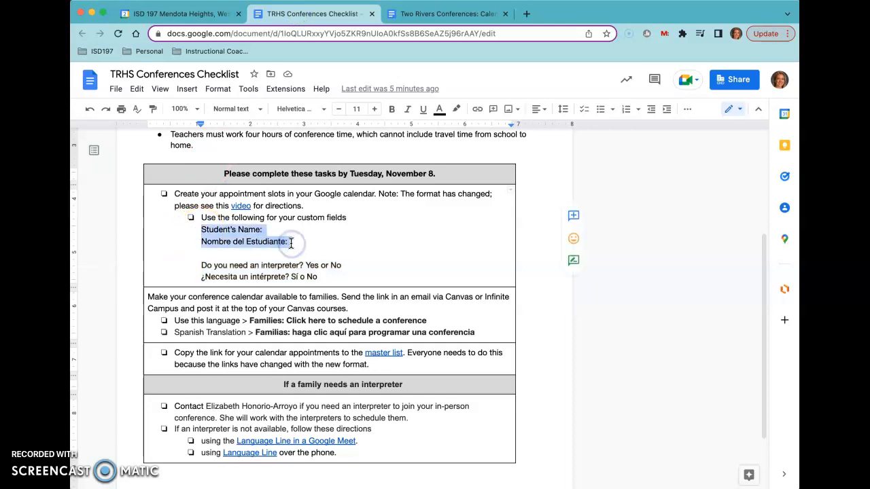
left_click(191, 15)
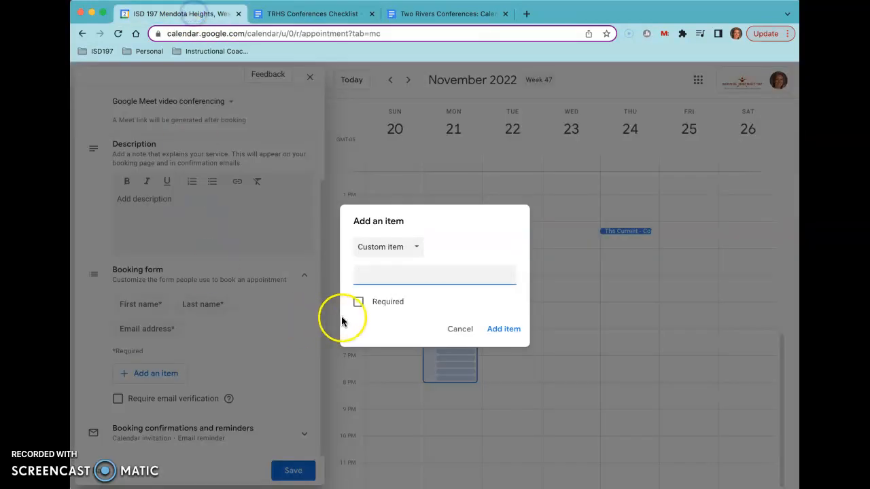
key("super+v")
left_click(358, 315)
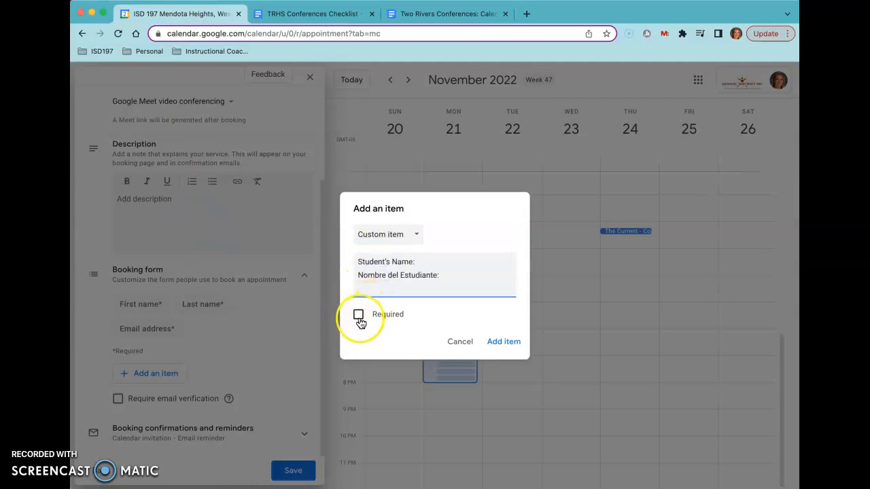
left_click(502, 342)
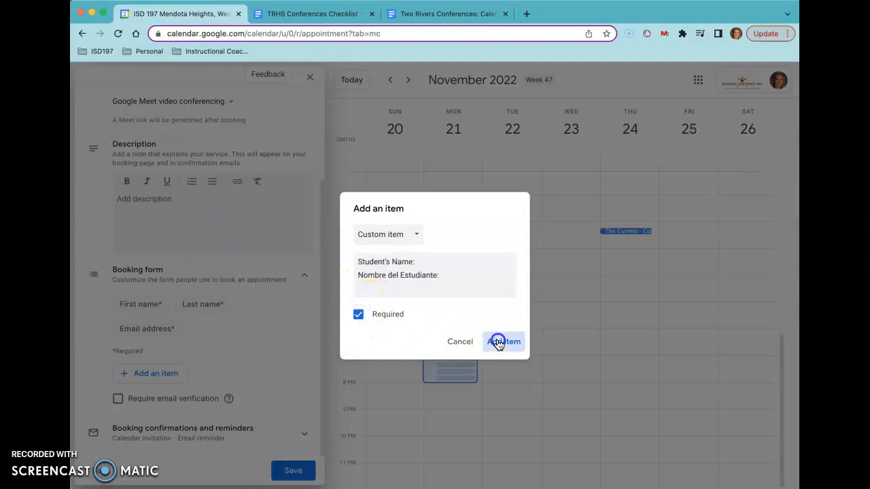
Step: Add a second required custom item using the checklist's bilingual question "Do you need an interpreter? Yes or No / ¿Necesita un intérprete? Sí o No"
left_click(153, 400)
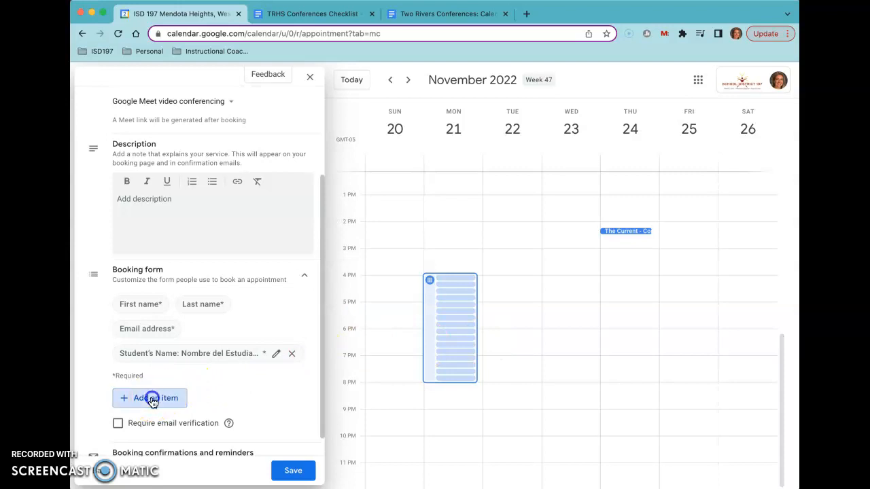
left_click(413, 262)
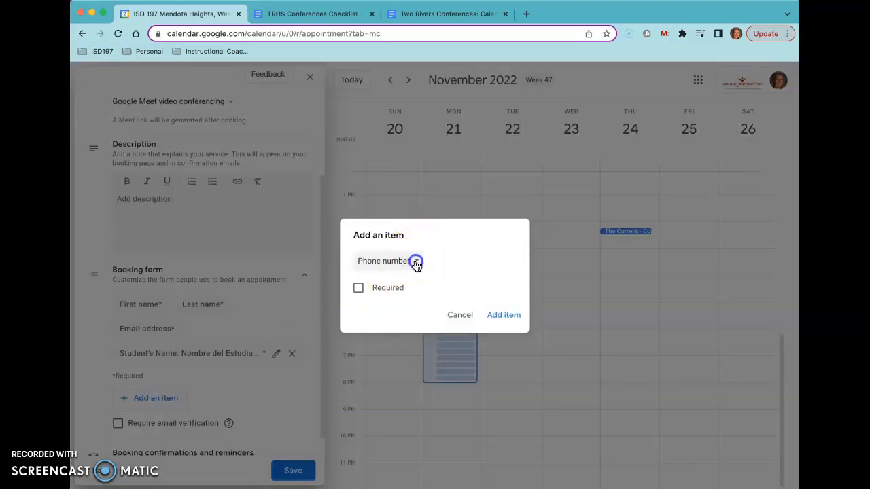
left_click(402, 280)
left_click(287, 13)
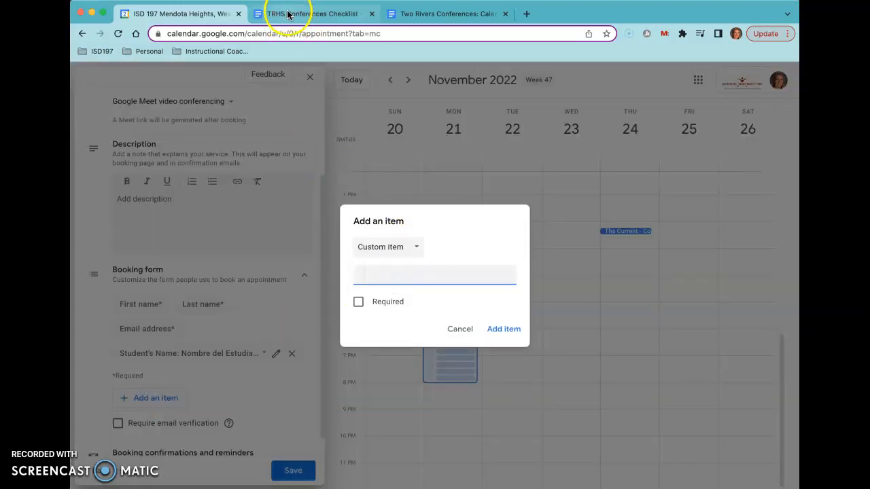
left_click_drag(202, 265, 316, 277)
key("super+c")
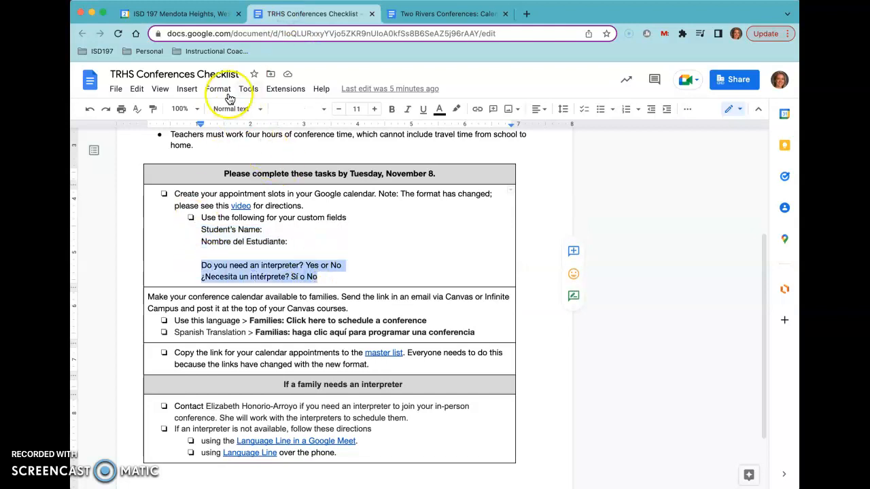
left_click(197, 13)
left_click(374, 272)
key("super+v")
left_click(359, 315)
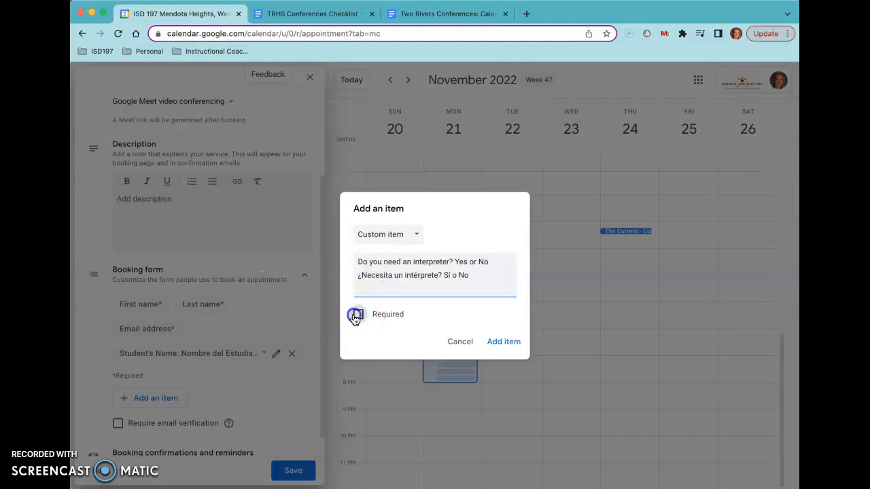
left_click(503, 342)
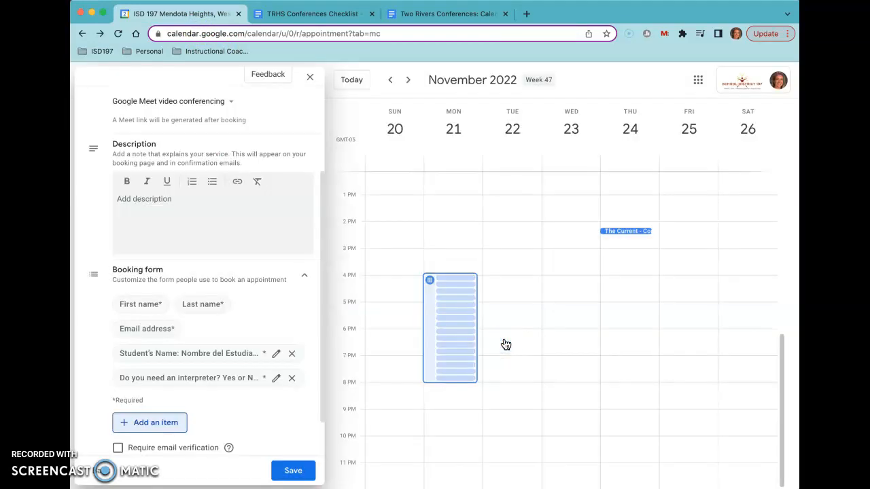
Step: Add a second email reminder at 10 minutes before the appointment and save the virtual conferences schedule
scroll(282, 396, "down", 1)
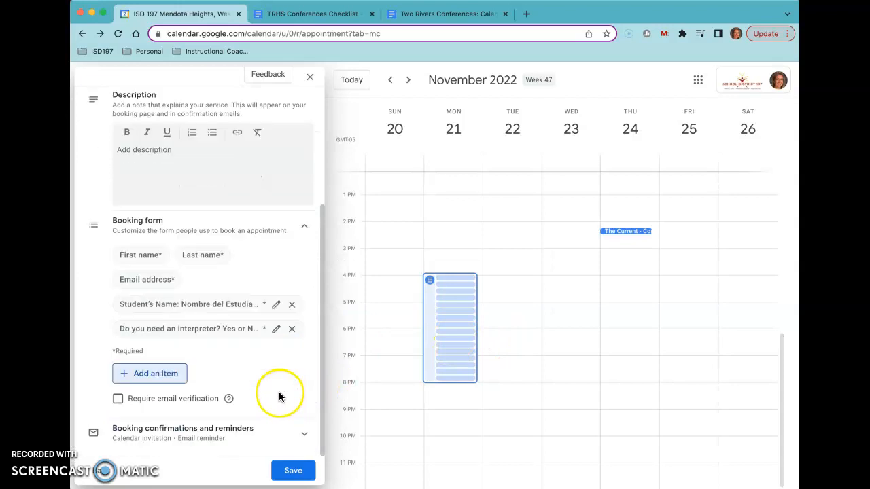
left_click(186, 433)
scroll(188, 436, "down", 2)
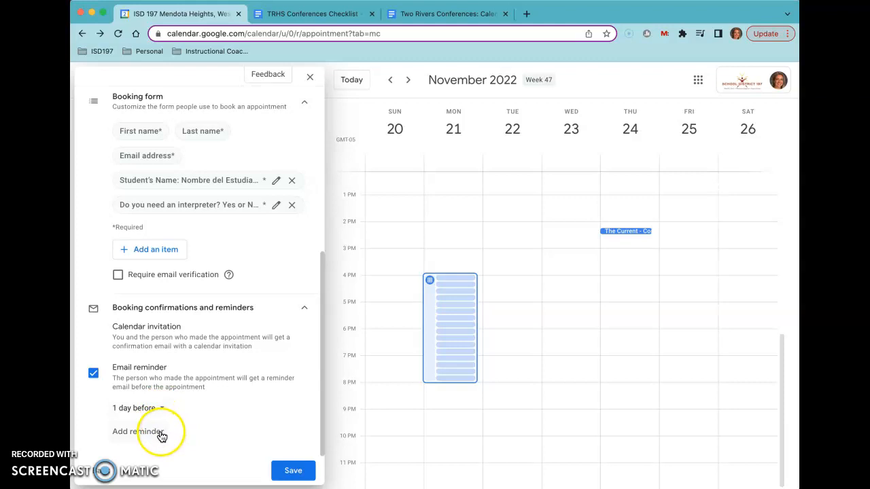
left_click(161, 433)
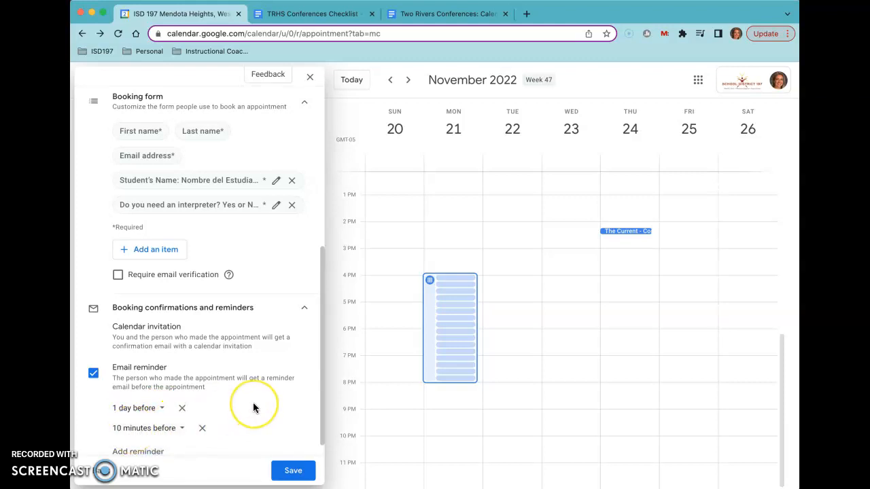
scroll(252, 405, "down", 1)
left_click(281, 476)
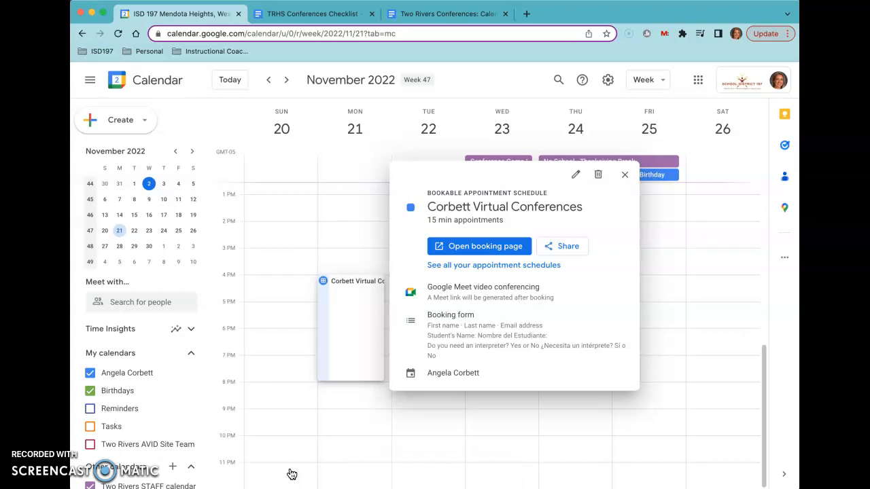
Step: Open the page of all appointment schedules and copy the booking page link that shares all of them
left_click(449, 266)
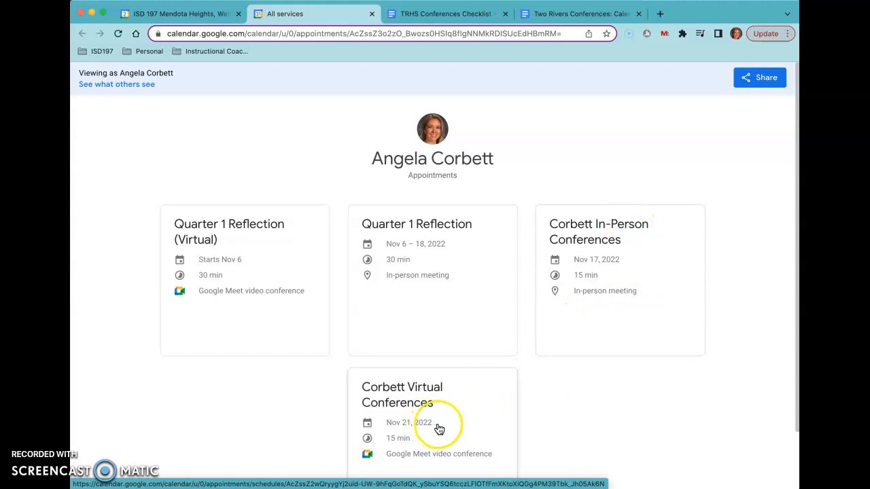
left_click(764, 80)
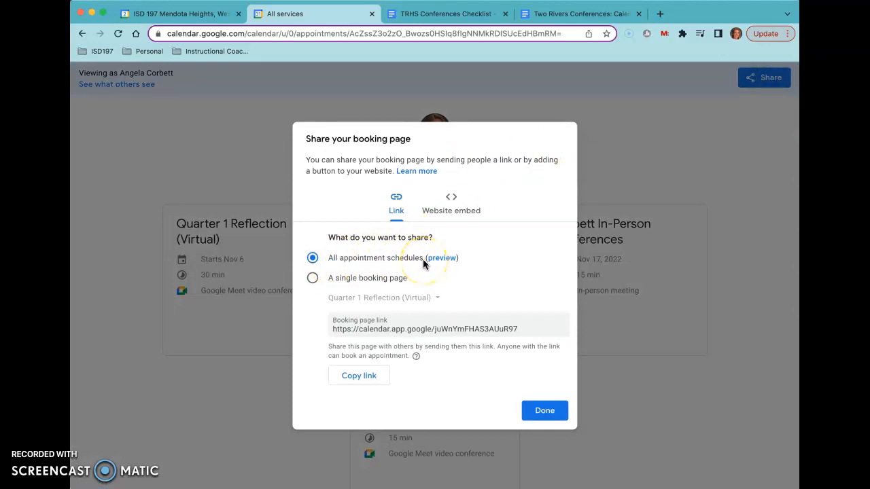
left_click(359, 378)
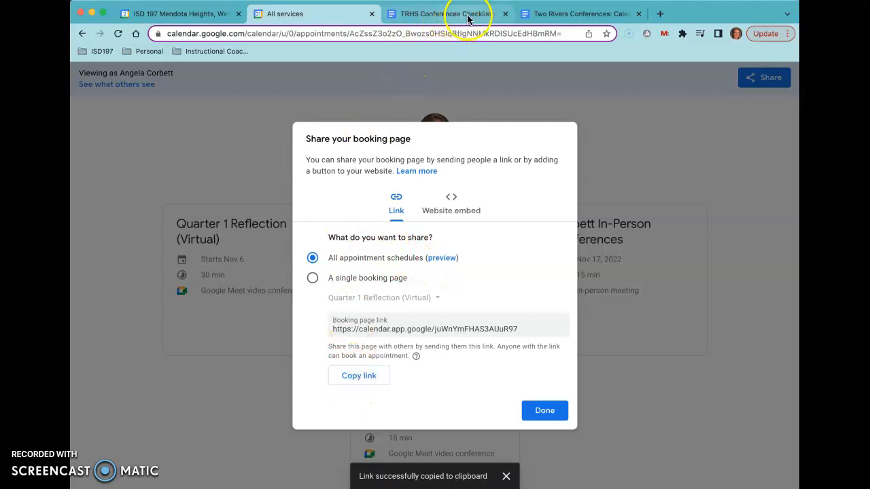
Step: In the Two Rivers Conferences appointment links document, link the name under Instructional Coach to the copied booking page address
left_click(551, 13)
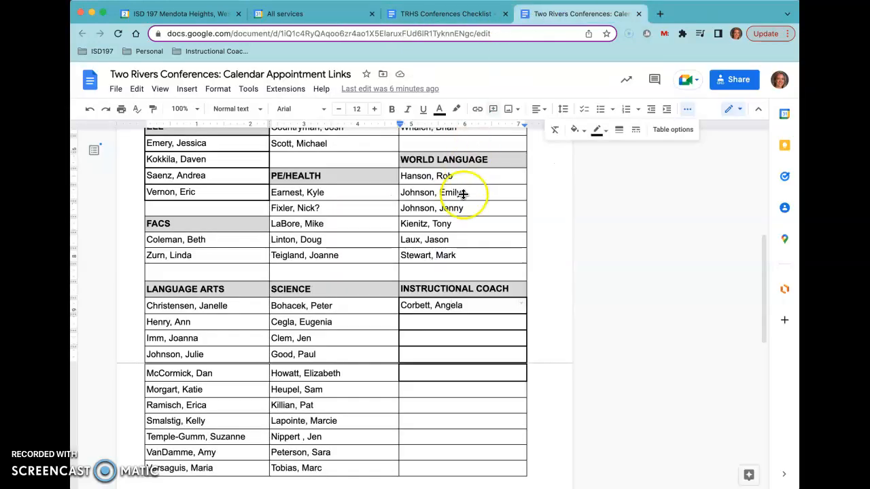
left_click(463, 305)
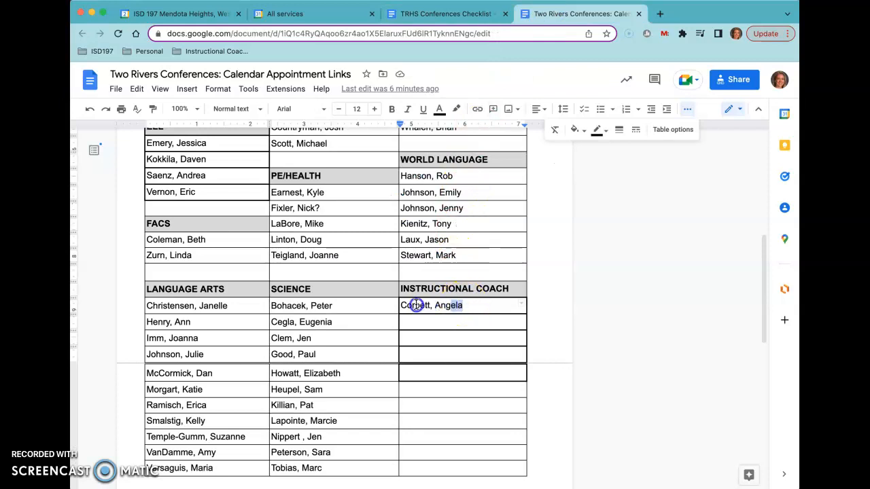
left_click_drag(416, 305, 403, 304)
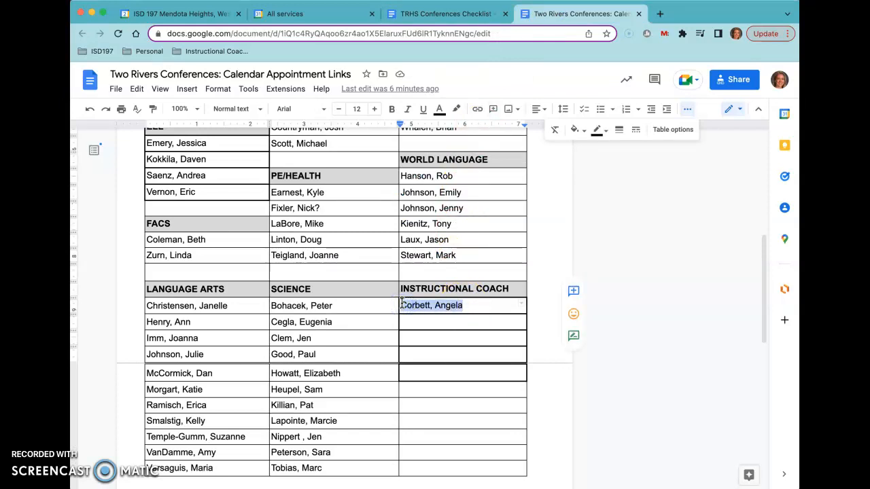
left_click(475, 110)
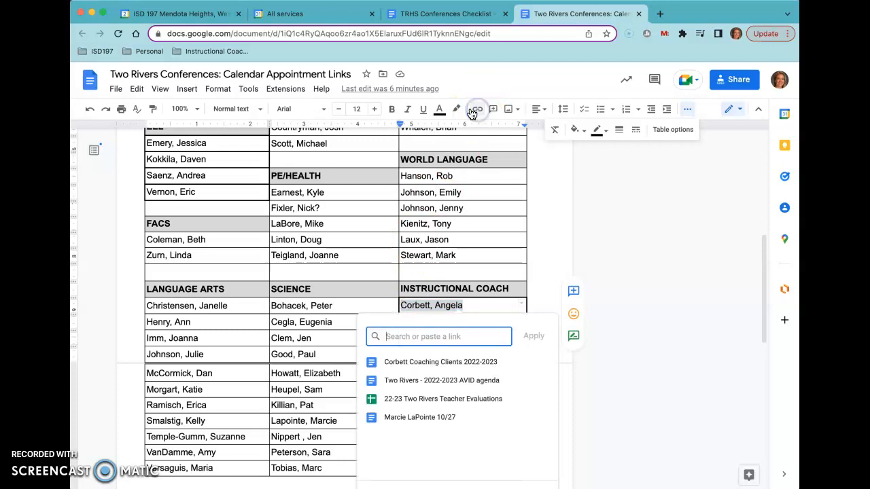
left_click(396, 334)
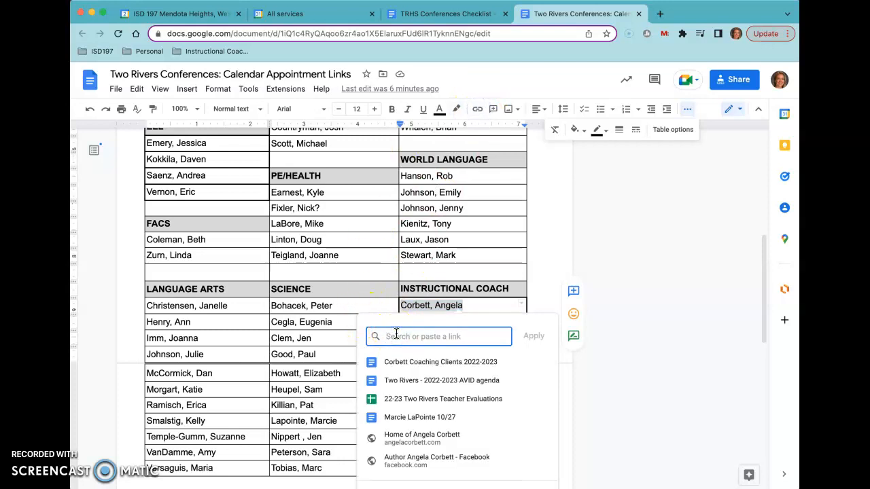
type("https://calendar.app.google/juWnYmFHAS3AUuR97")
left_click(533, 337)
Step: Follow the new link from the document and review the In-Person Conferences appointment times for November 17
left_click(444, 305)
left_click(449, 324)
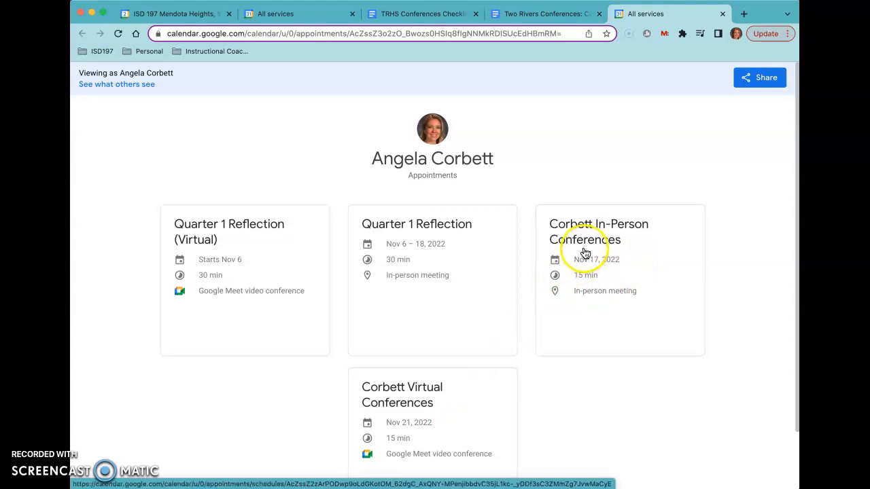
left_click(578, 228)
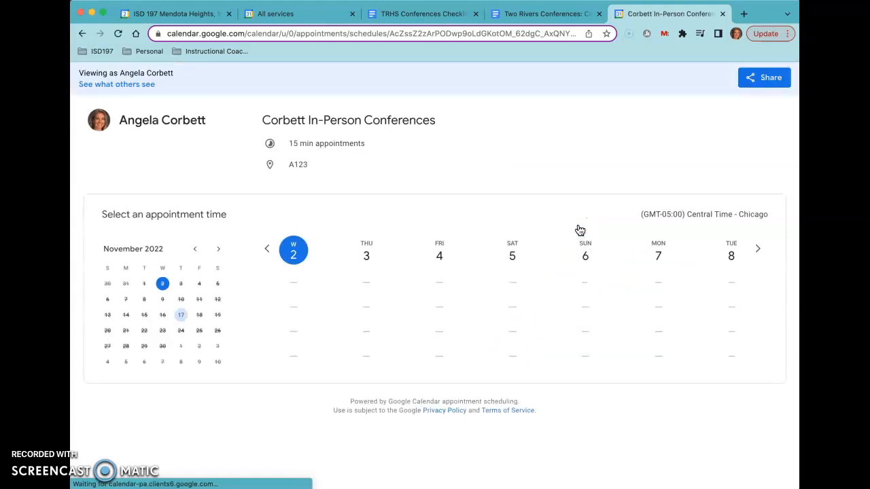
left_click(181, 316)
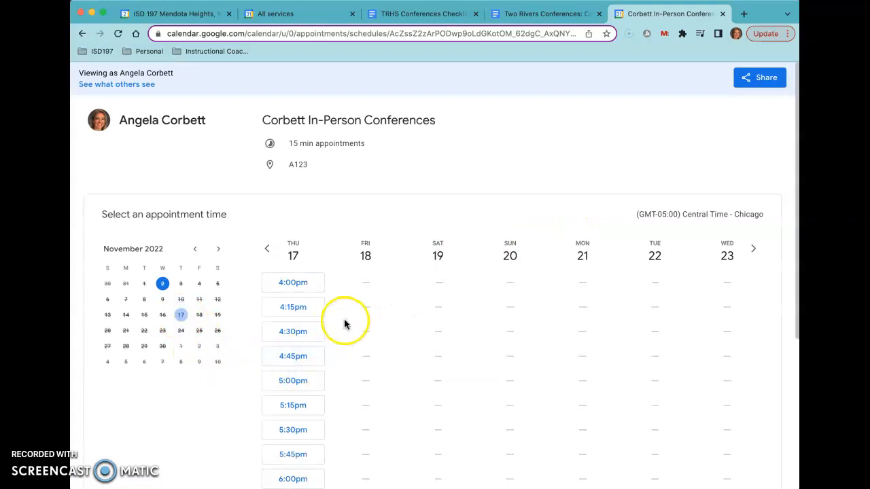
scroll(345, 325, "down", 3)
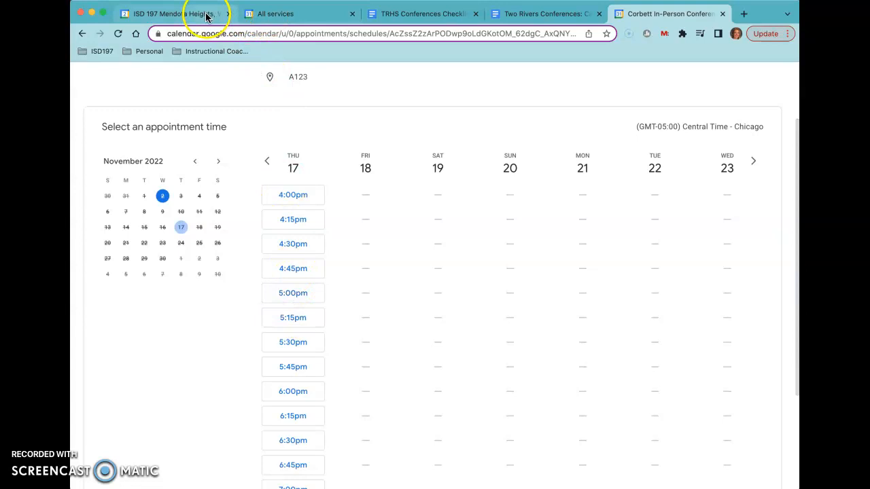
Step: Return to the all-services page and examine the website embed sharing options, including the button with popup, without changing them
left_click(267, 14)
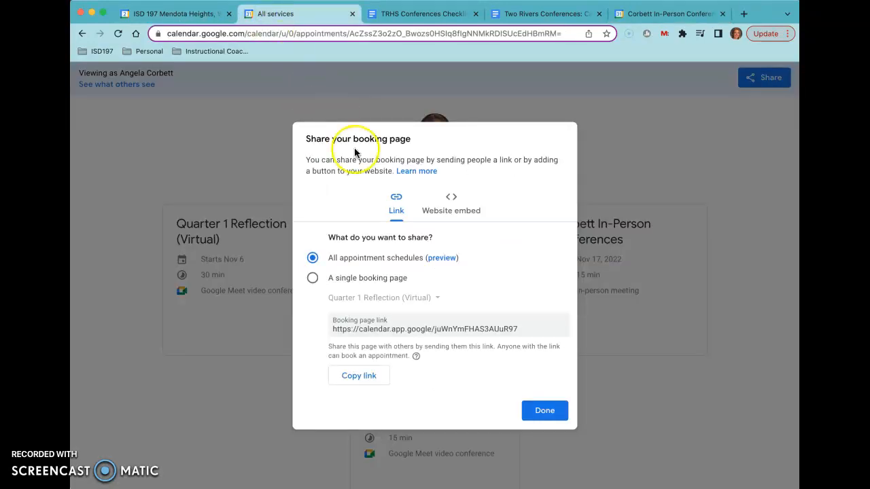
left_click(540, 410)
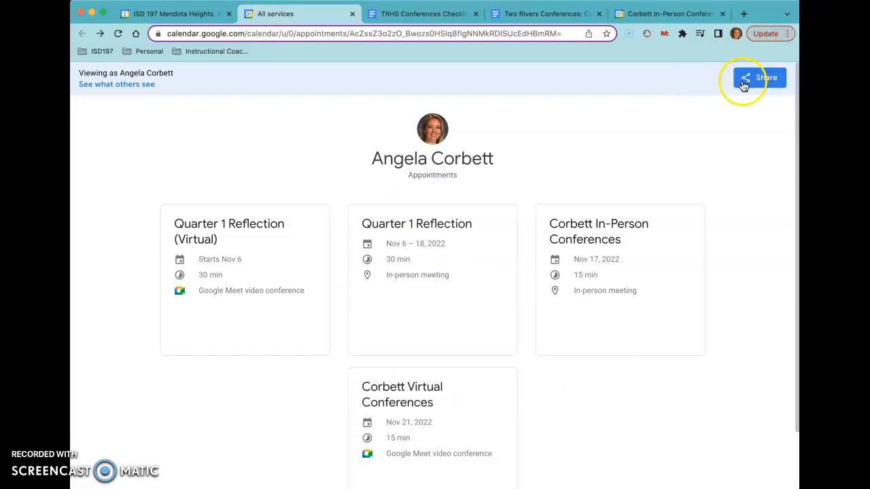
left_click(753, 80)
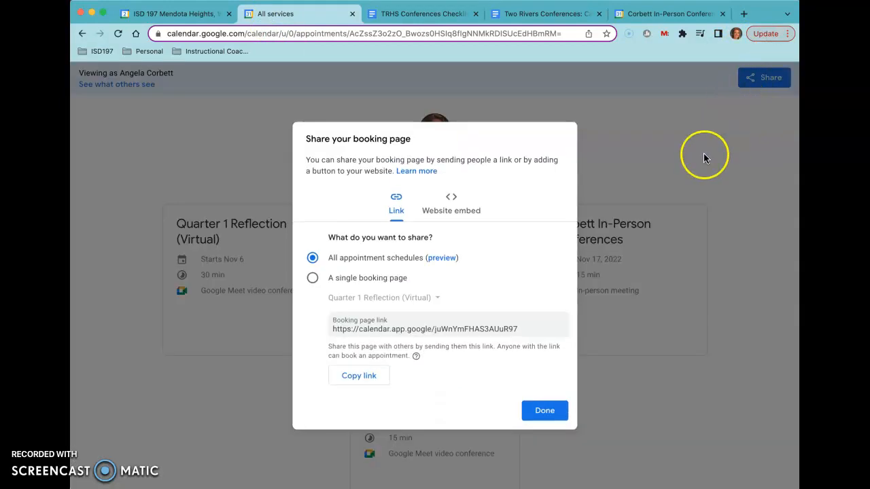
left_click(451, 201)
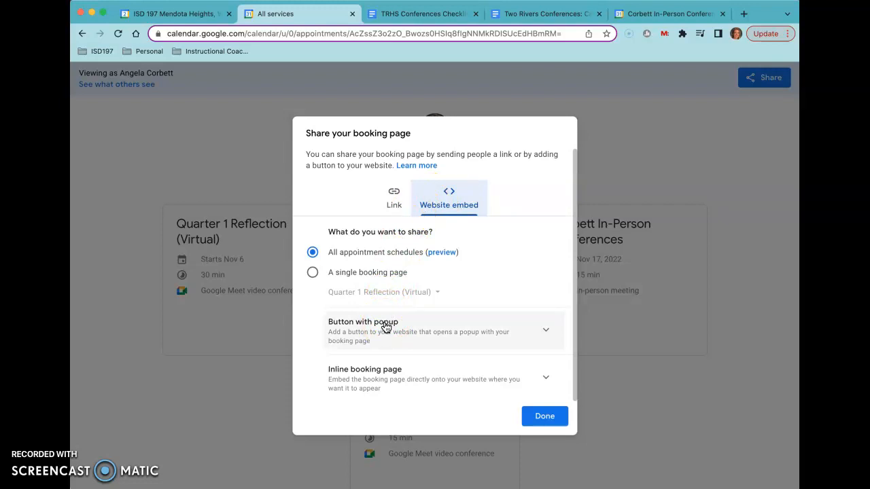
left_click(386, 328)
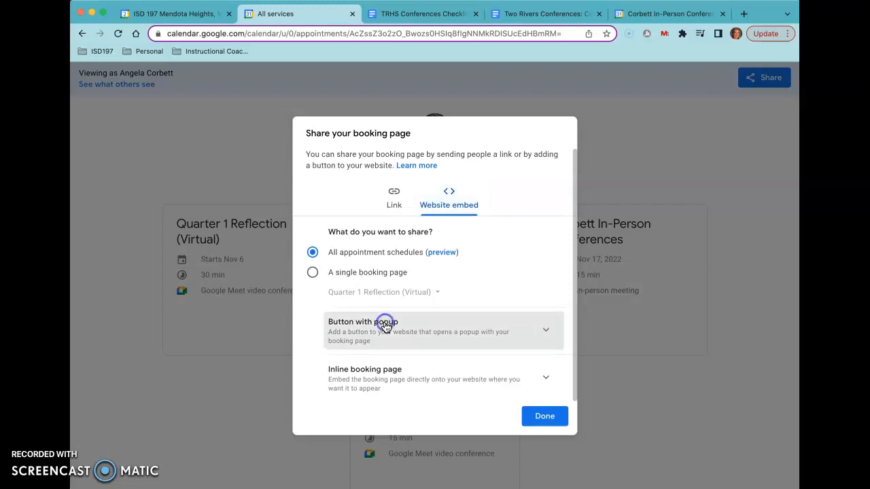
left_click(367, 406)
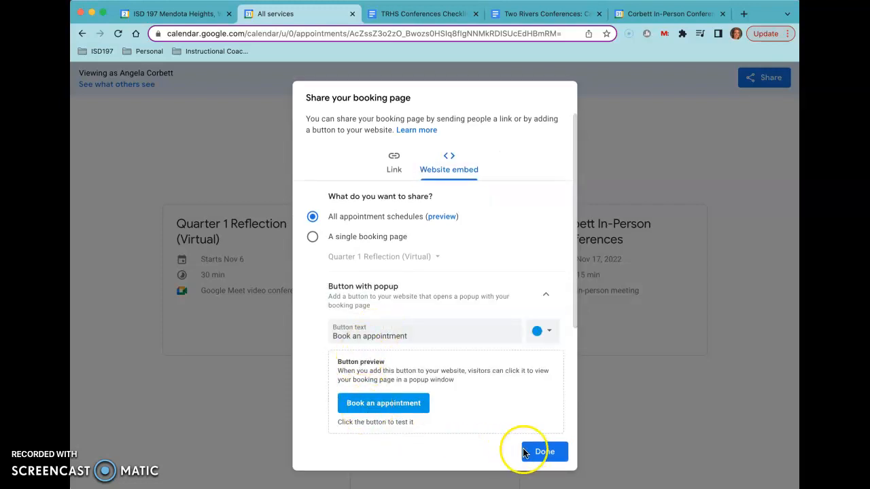
left_click(546, 452)
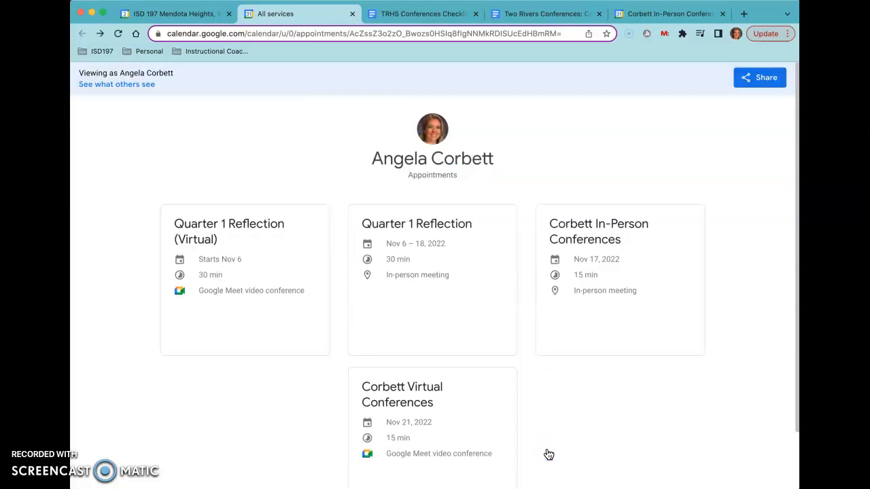